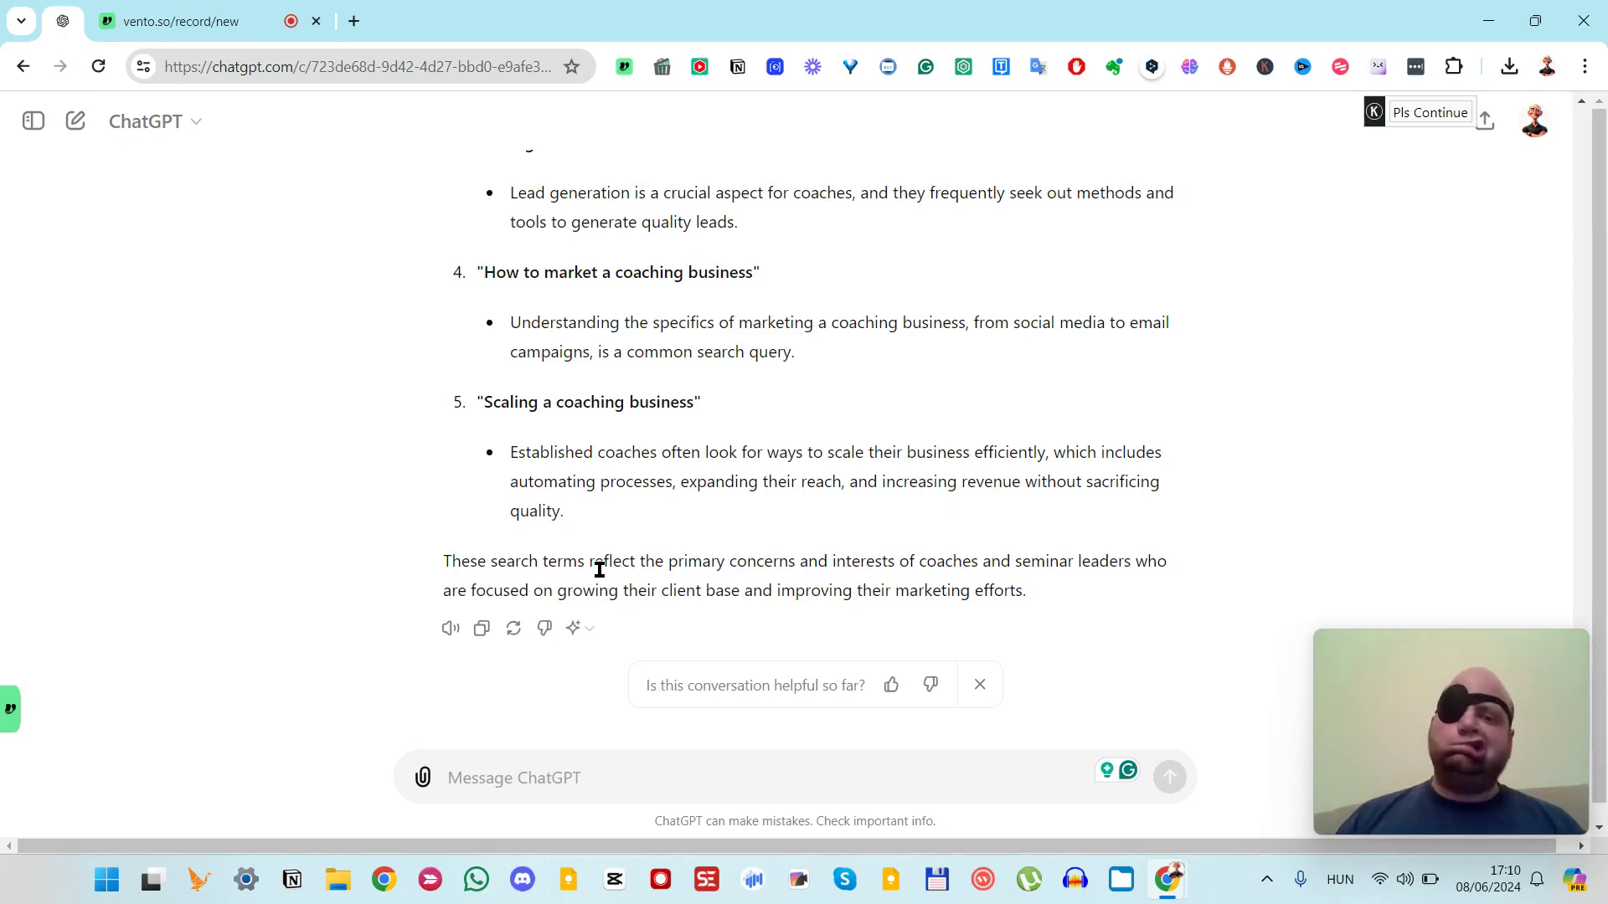
- Switch from the ChatGPT chat to the Miyagi Course Google Docs prompt-sequence document
{"action": "key", "text": "alt+Tab"}
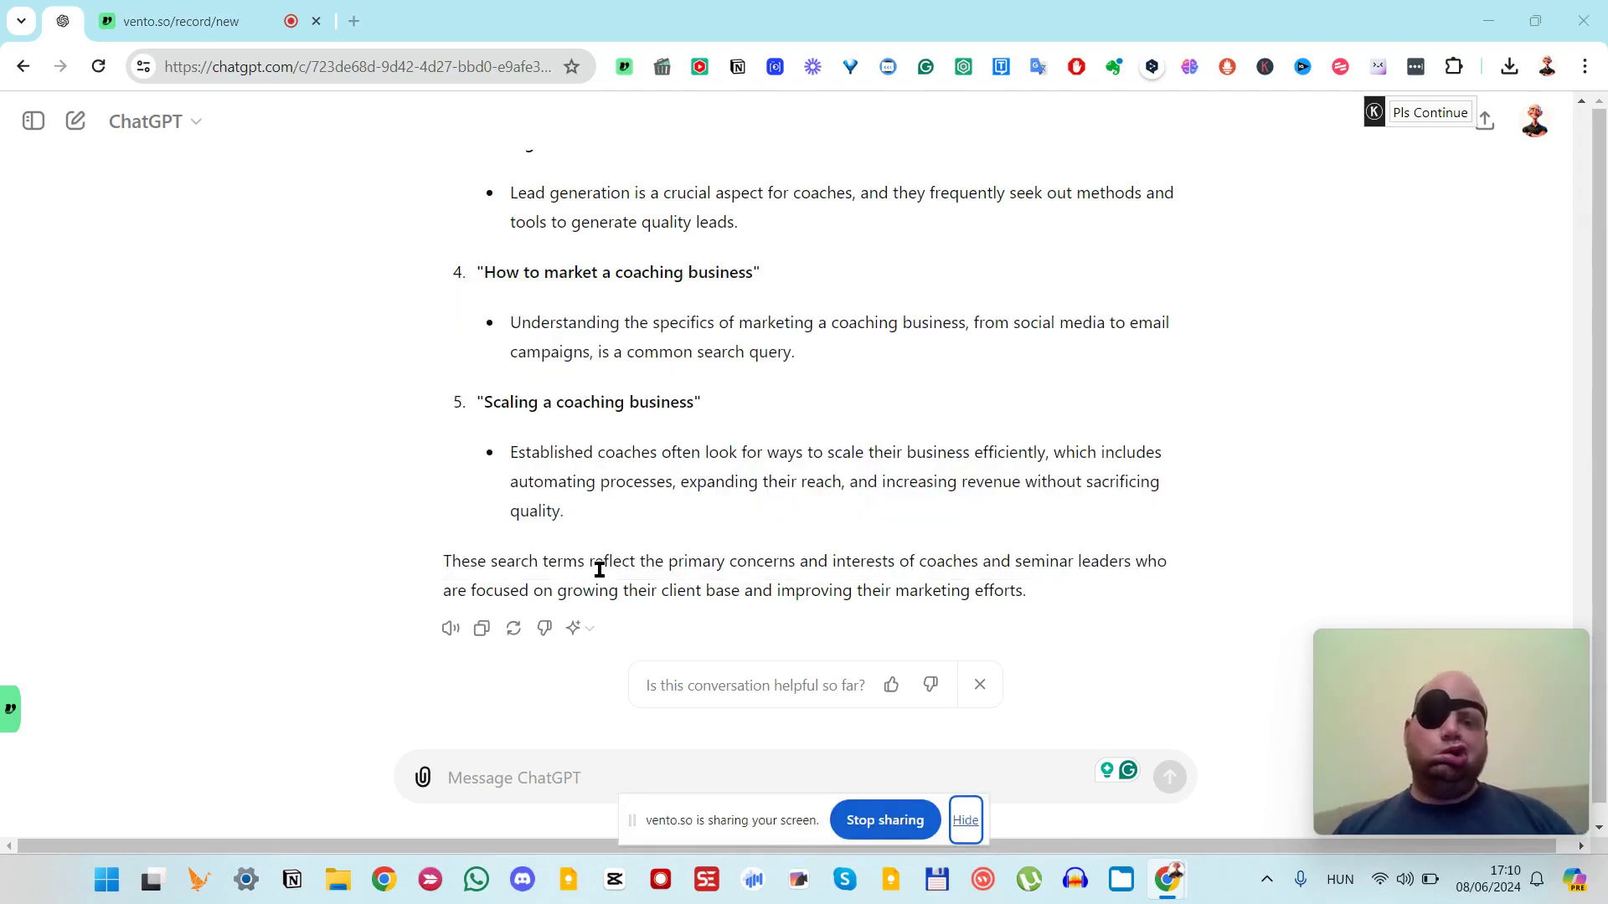
{"action": "key", "text": "alt+Tab"}
{"action": "key", "text": "alt+Tab"}
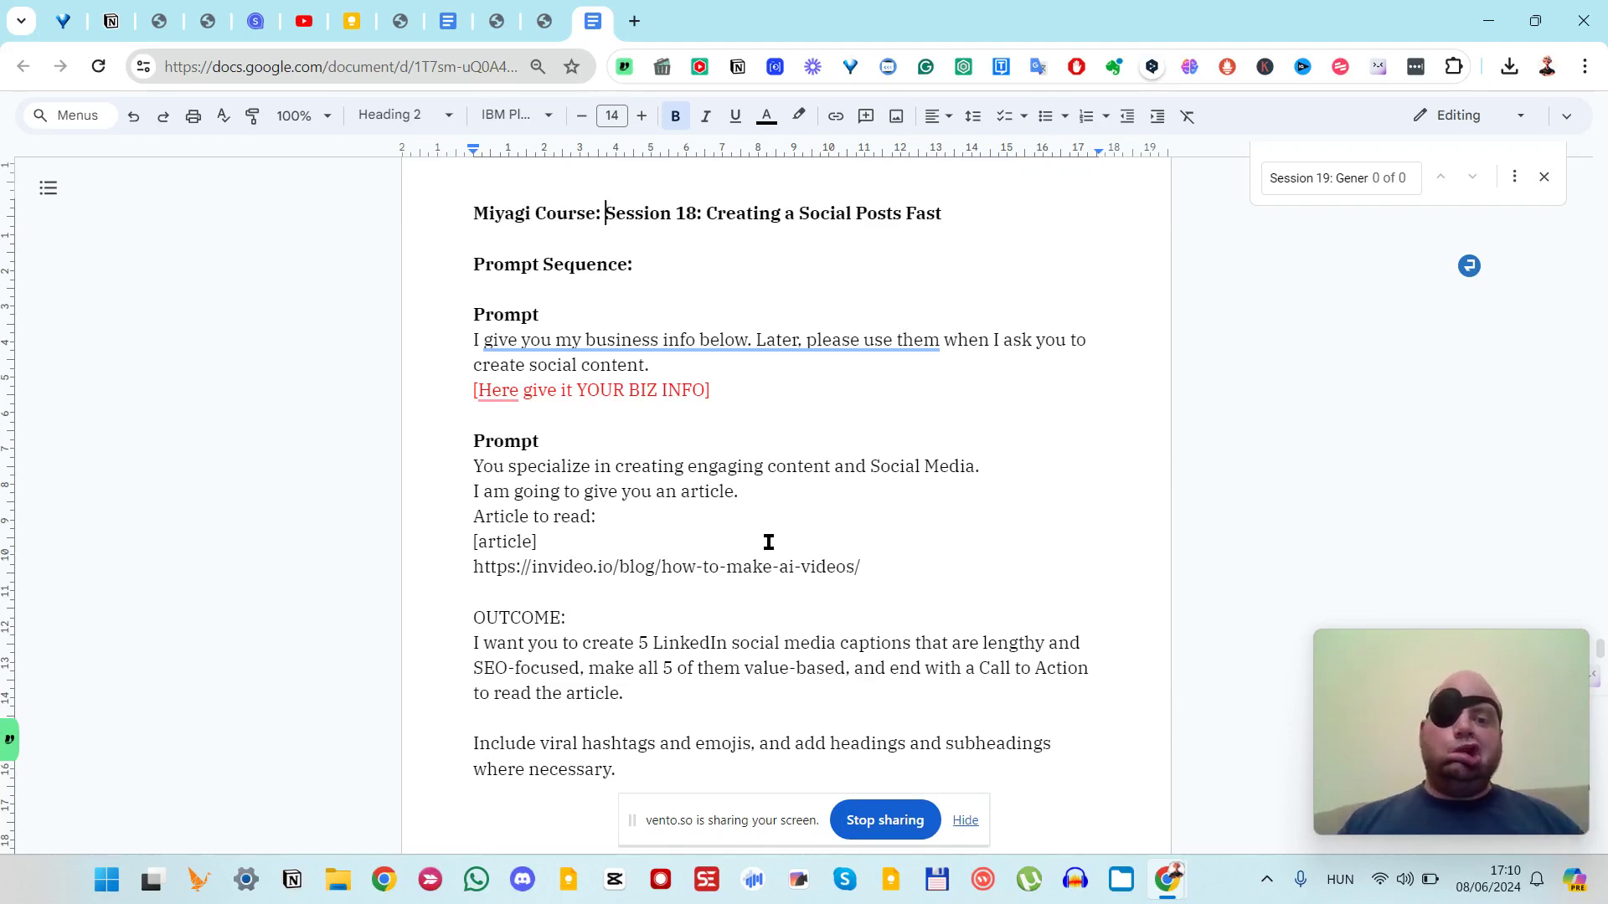
- Copy the second prompt, 'You specialize in creating engaging content…' through 'where necessary.', and return to ChatGPT
{"action": "left_click_drag", "start_coordinate": [471, 465], "coordinate": [484, 466]}
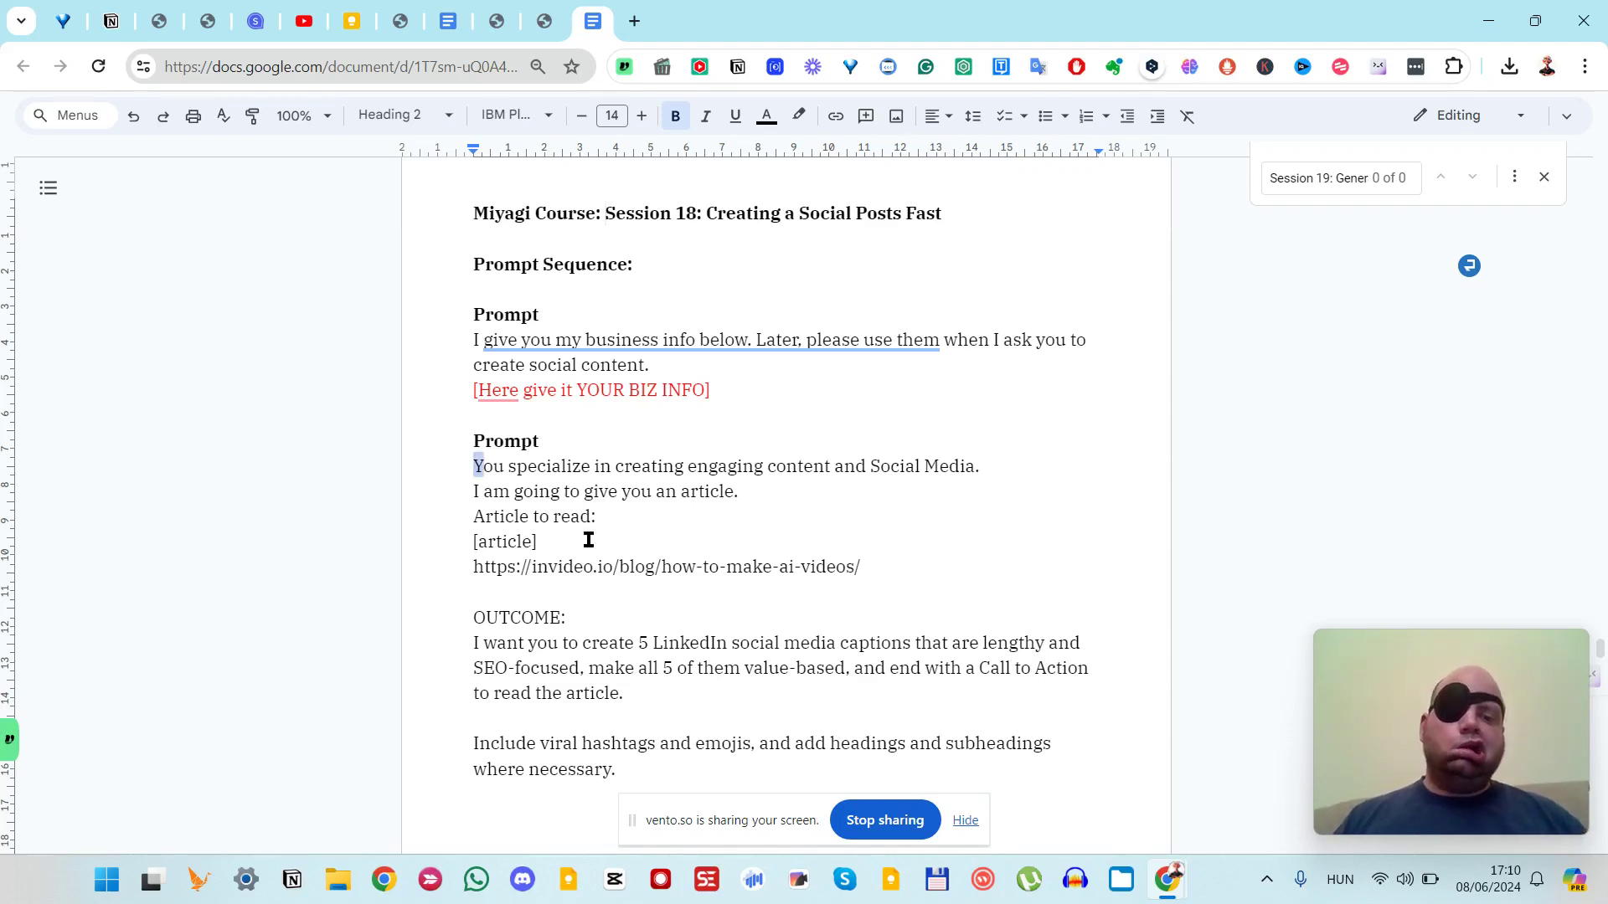
{"action": "left_click_drag", "start_coordinate": [589, 540], "coordinate": [736, 768]}
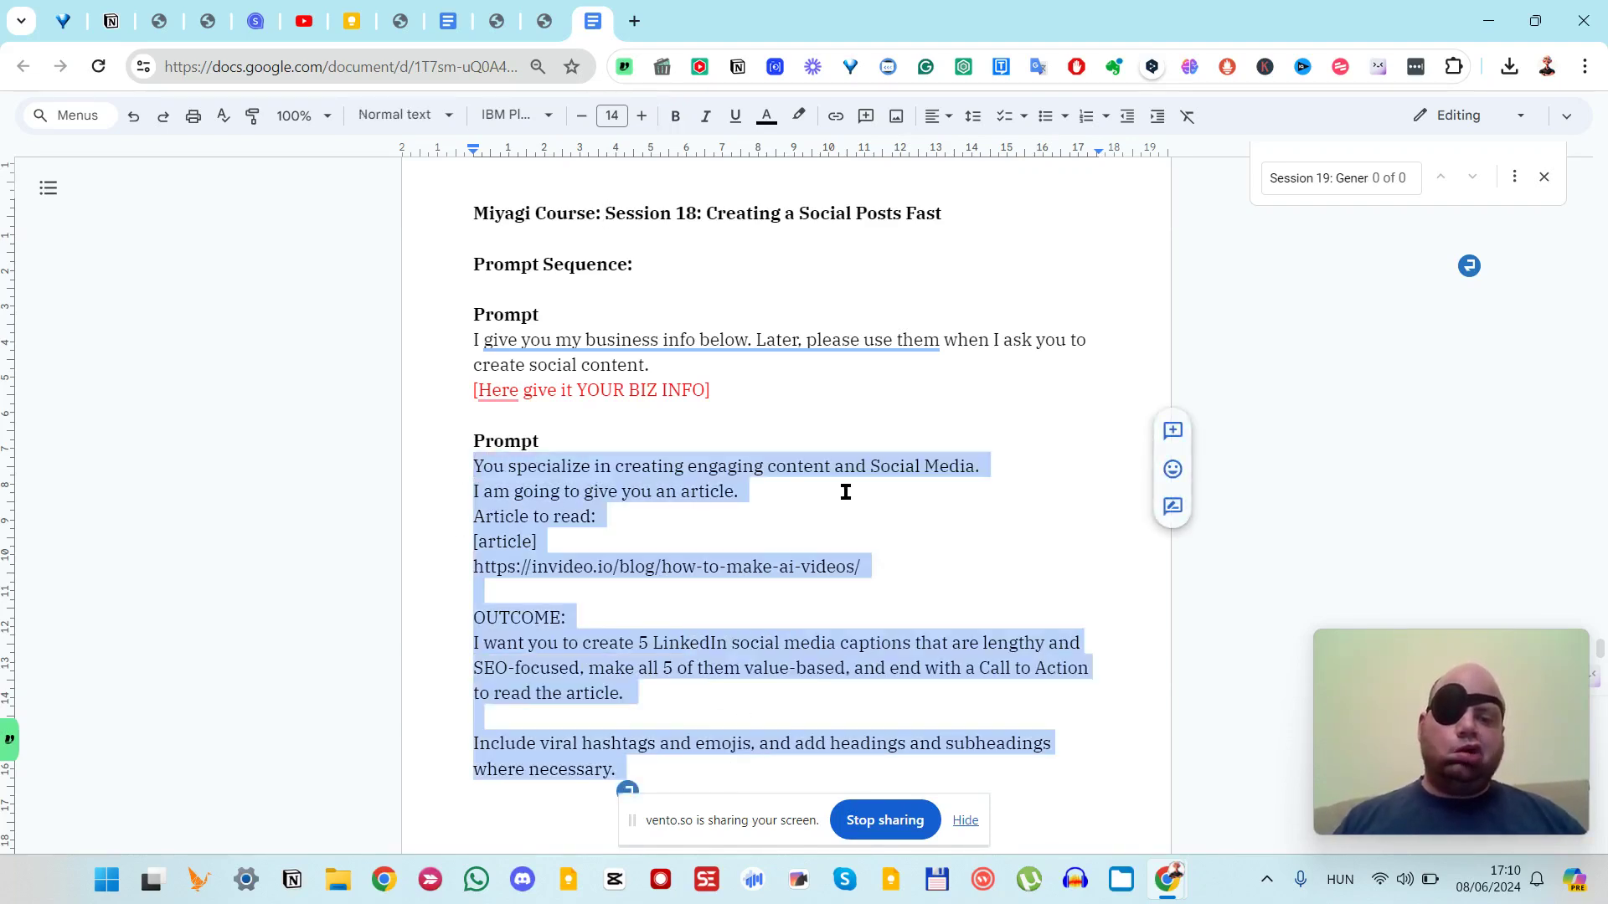
{"action": "key", "text": "alt+Tab"}
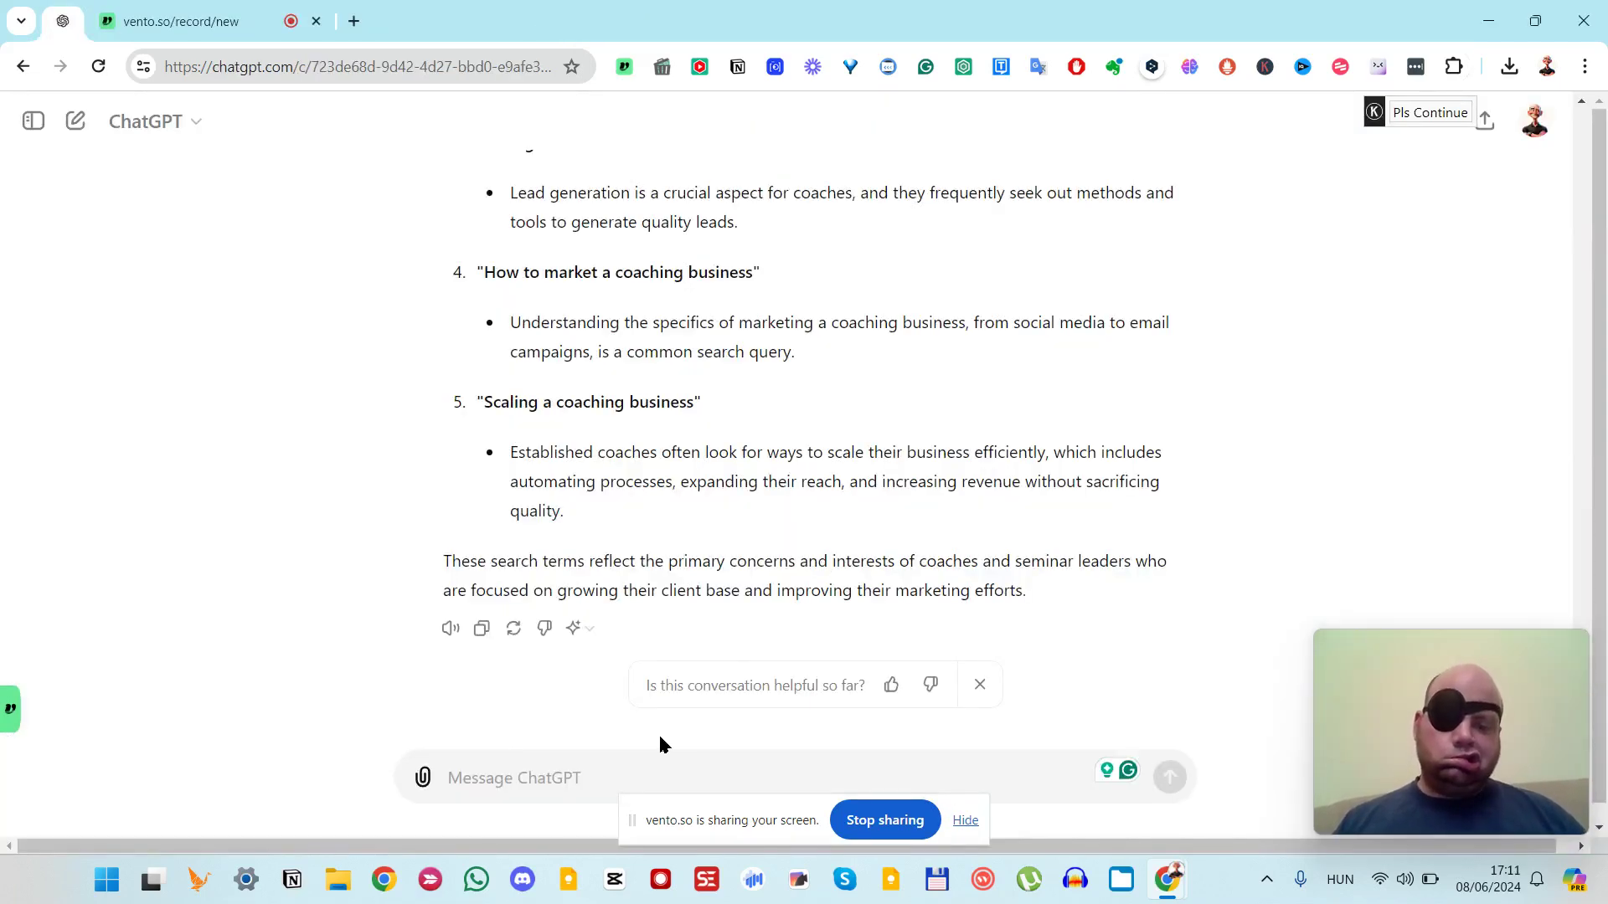
- Paste the copied LinkedIn-captions prompt into ChatGPT's message box and dismiss the screen-sharing notice
{"action": "left_click", "coordinate": [648, 768]}
{"action": "key", "text": "ctrl+v"}
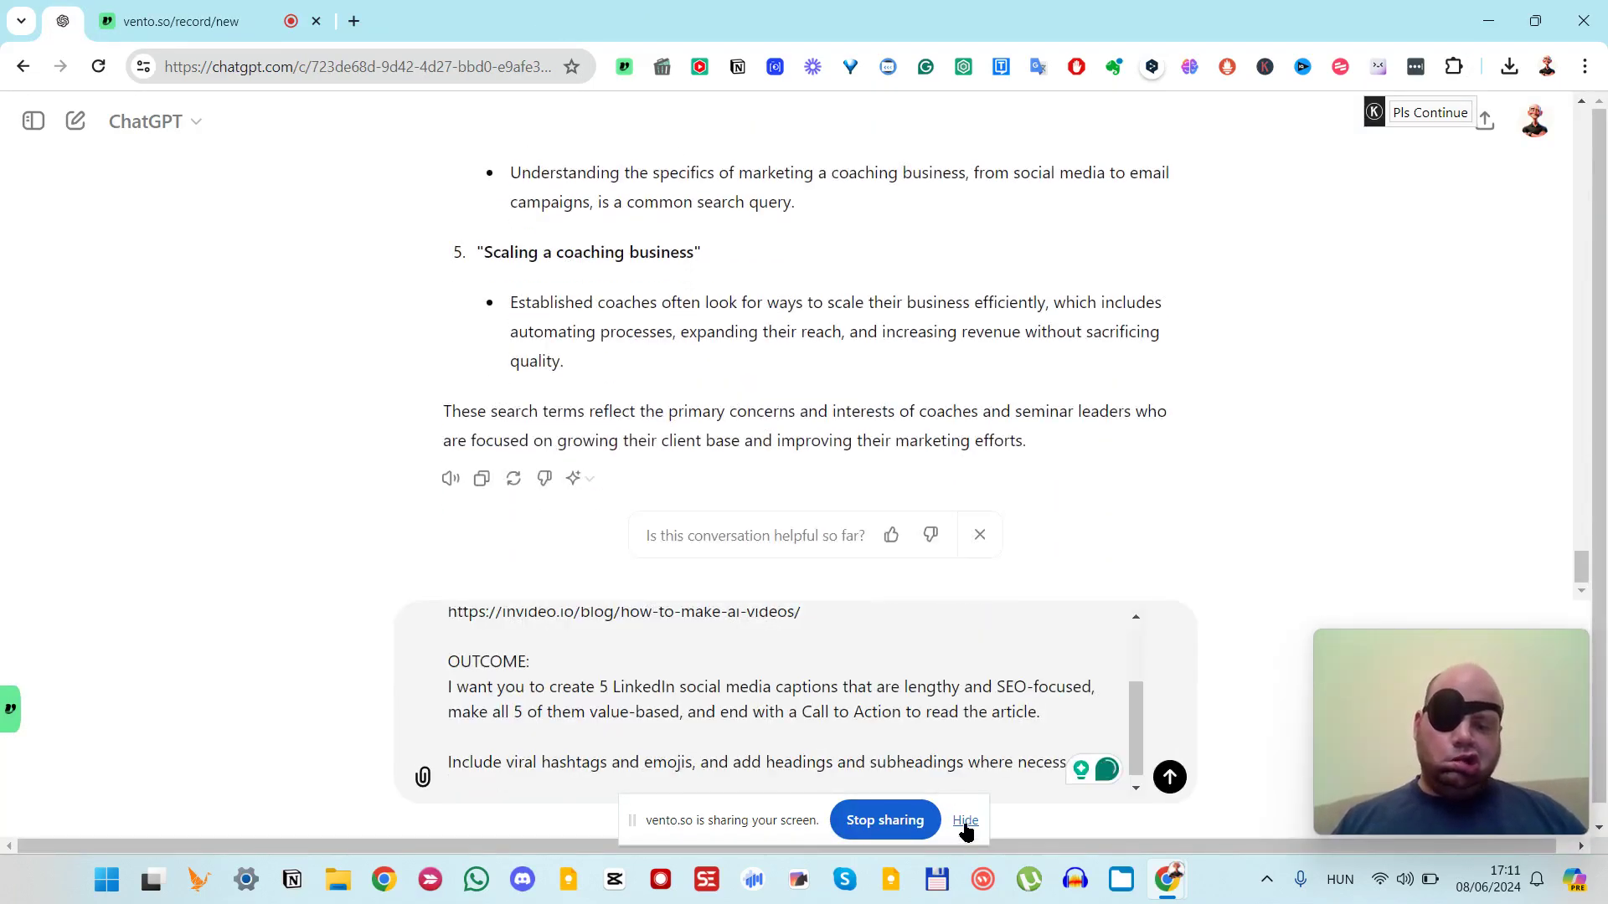
{"action": "left_click", "coordinate": [966, 821]}
{"action": "scroll", "coordinate": [983, 737], "scroll_direction": "up", "scroll_amount": 3}
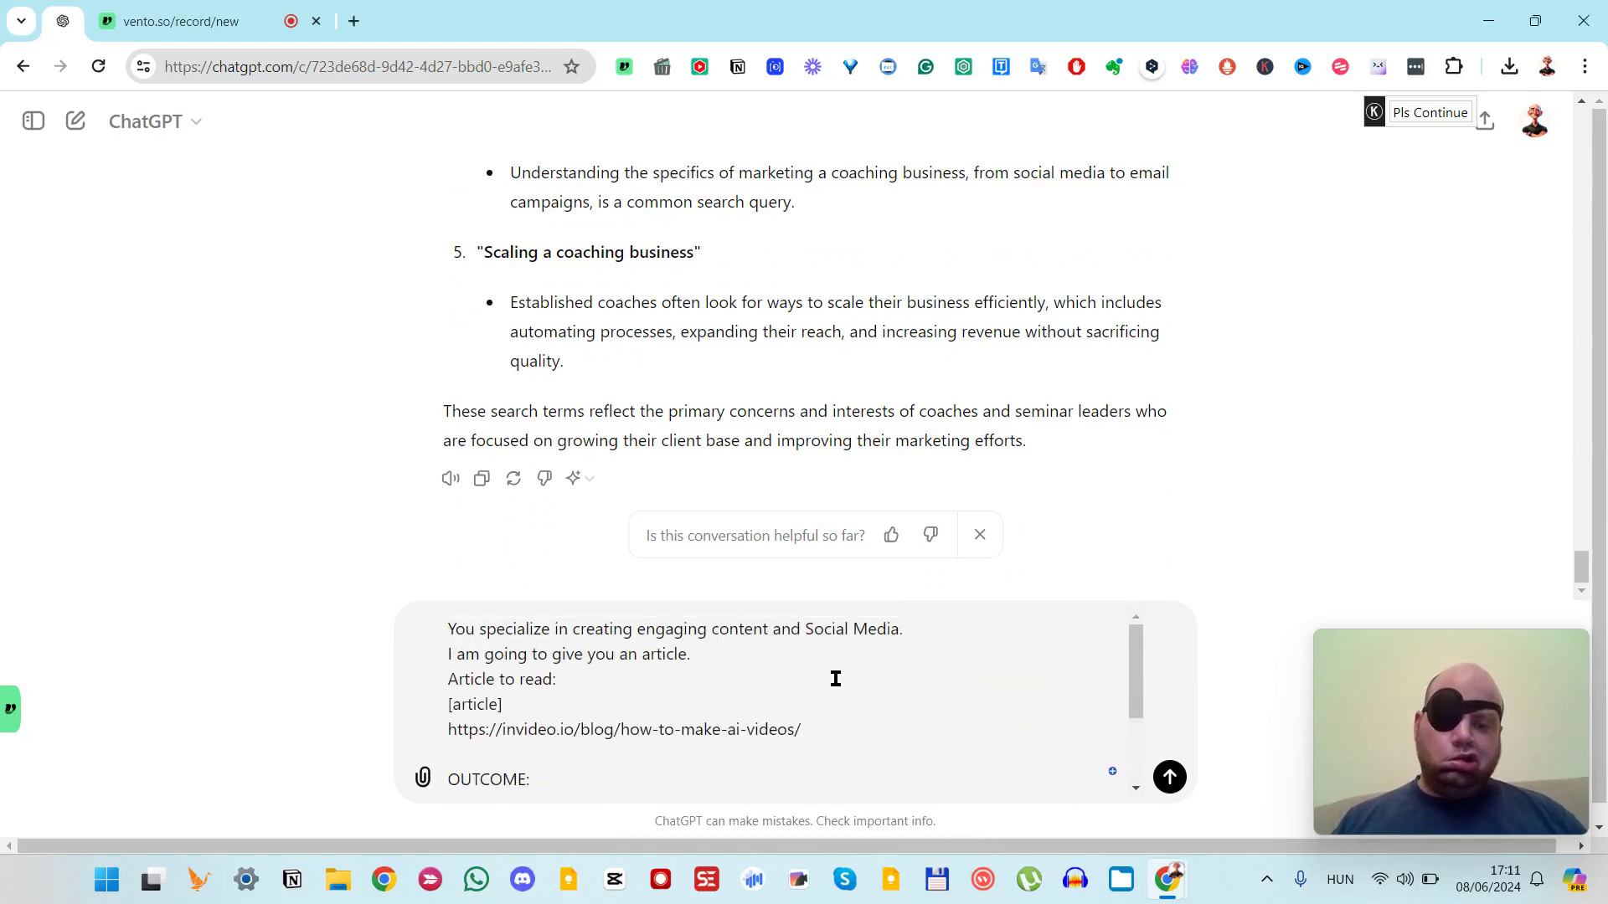
{"action": "scroll", "coordinate": [832, 674], "scroll_direction": "right", "scroll_amount": 1}
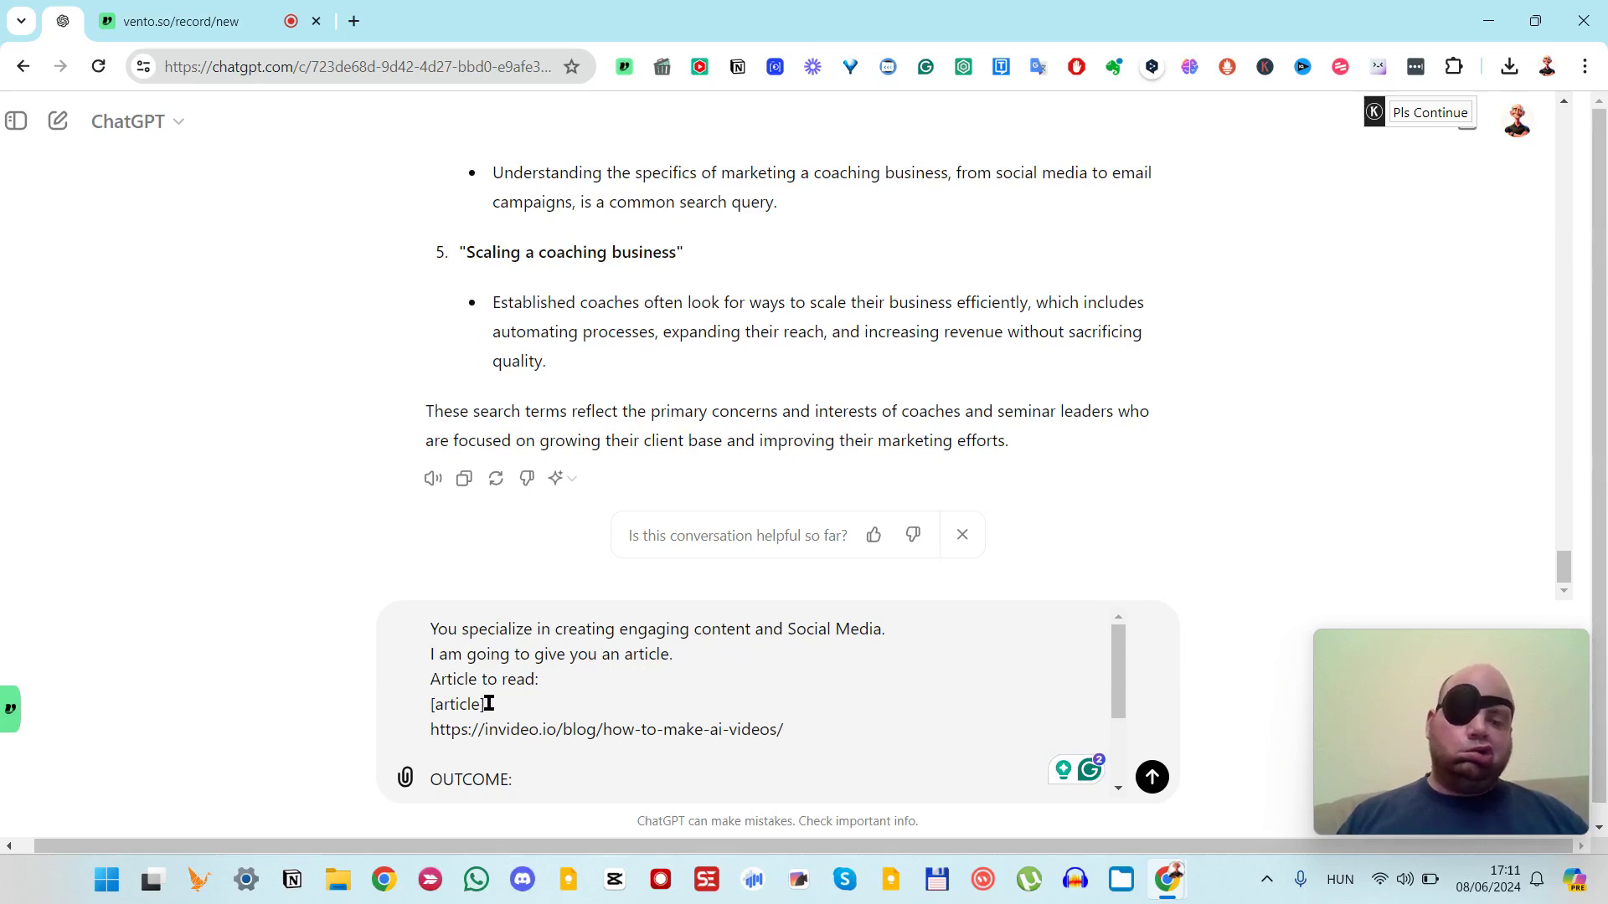
- Delete the '[article]' placeholder line, keeping the invideo.io article link in the prompt
{"action": "triple_click", "coordinate": [552, 706]}
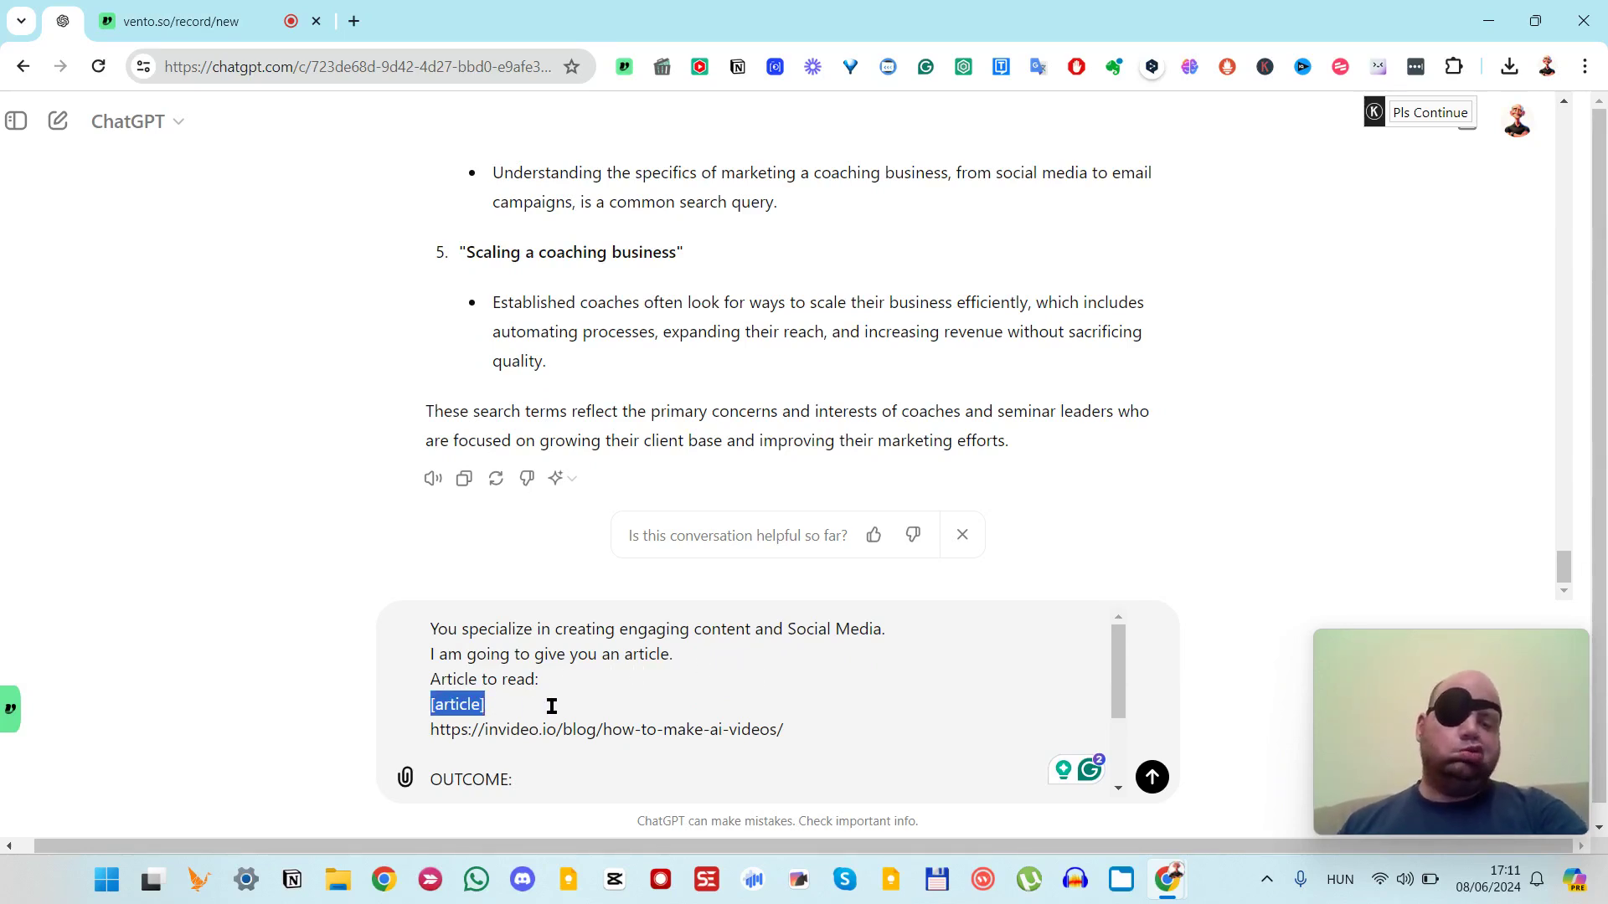
{"action": "key", "text": "BackSpace"}
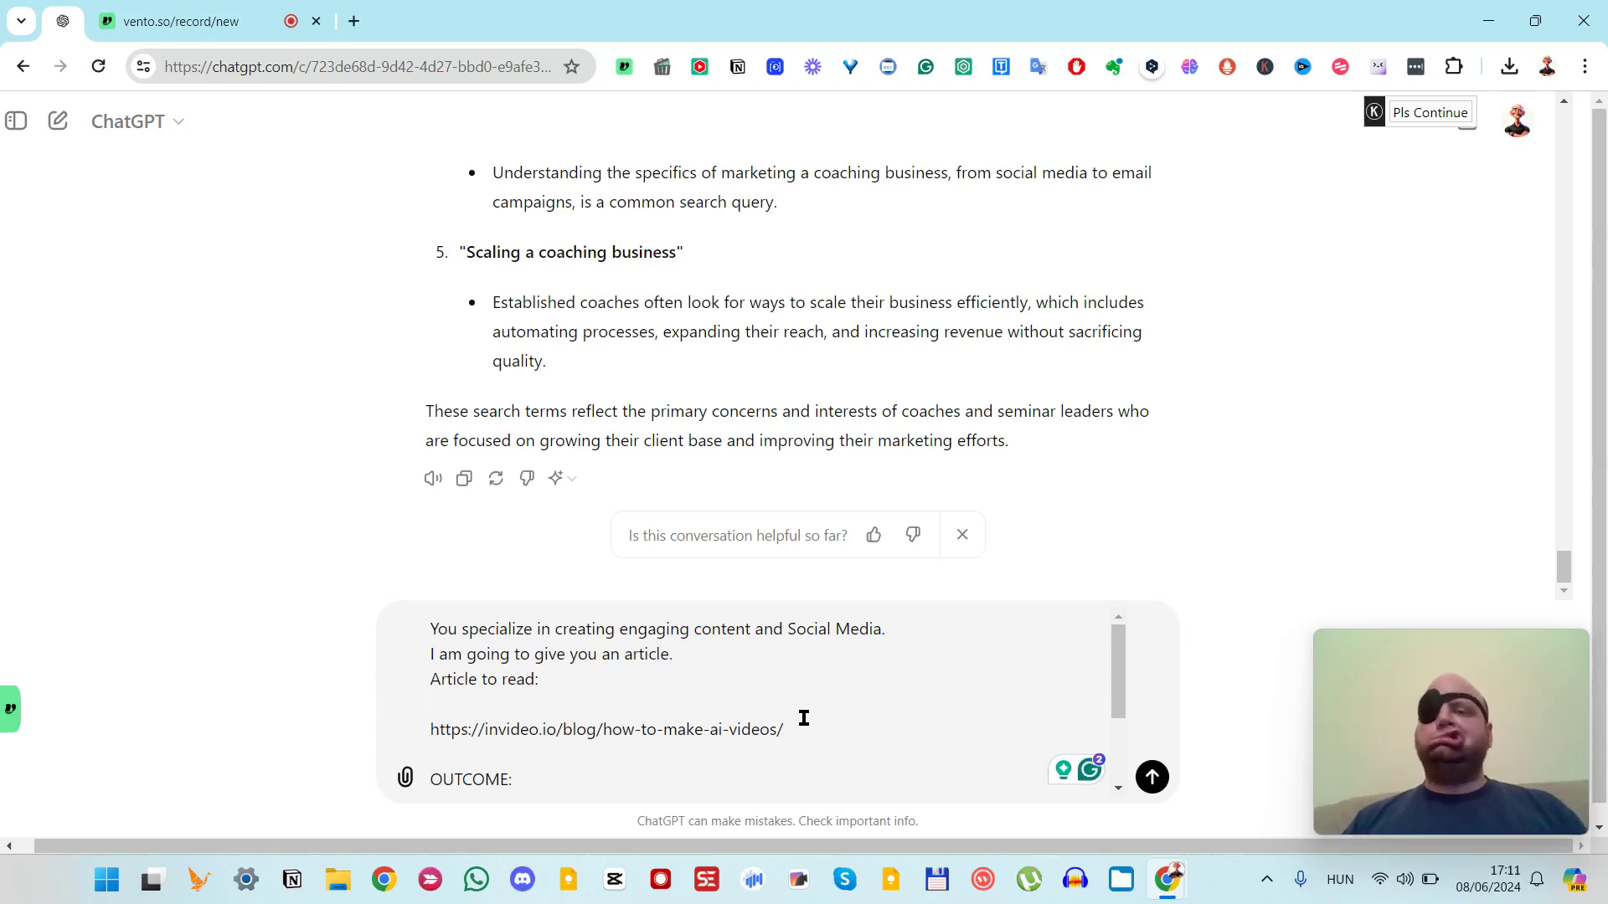
{"action": "scroll", "coordinate": [804, 718], "scroll_direction": "down", "scroll_amount": 3}
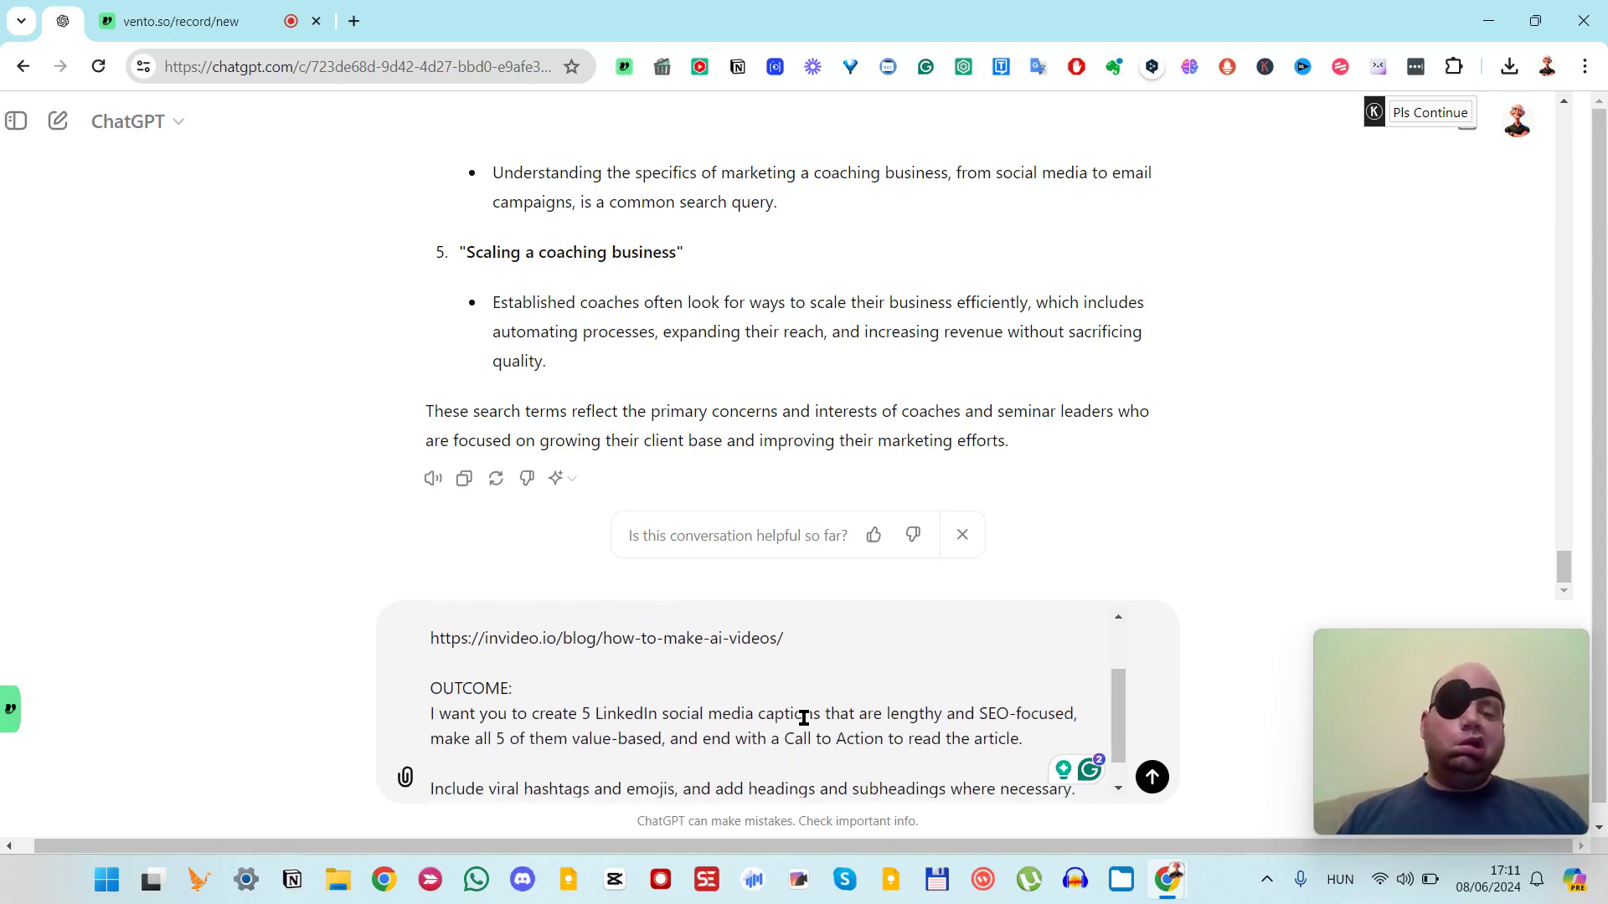
{"action": "scroll", "coordinate": [804, 718], "scroll_direction": "down", "scroll_amount": 1}
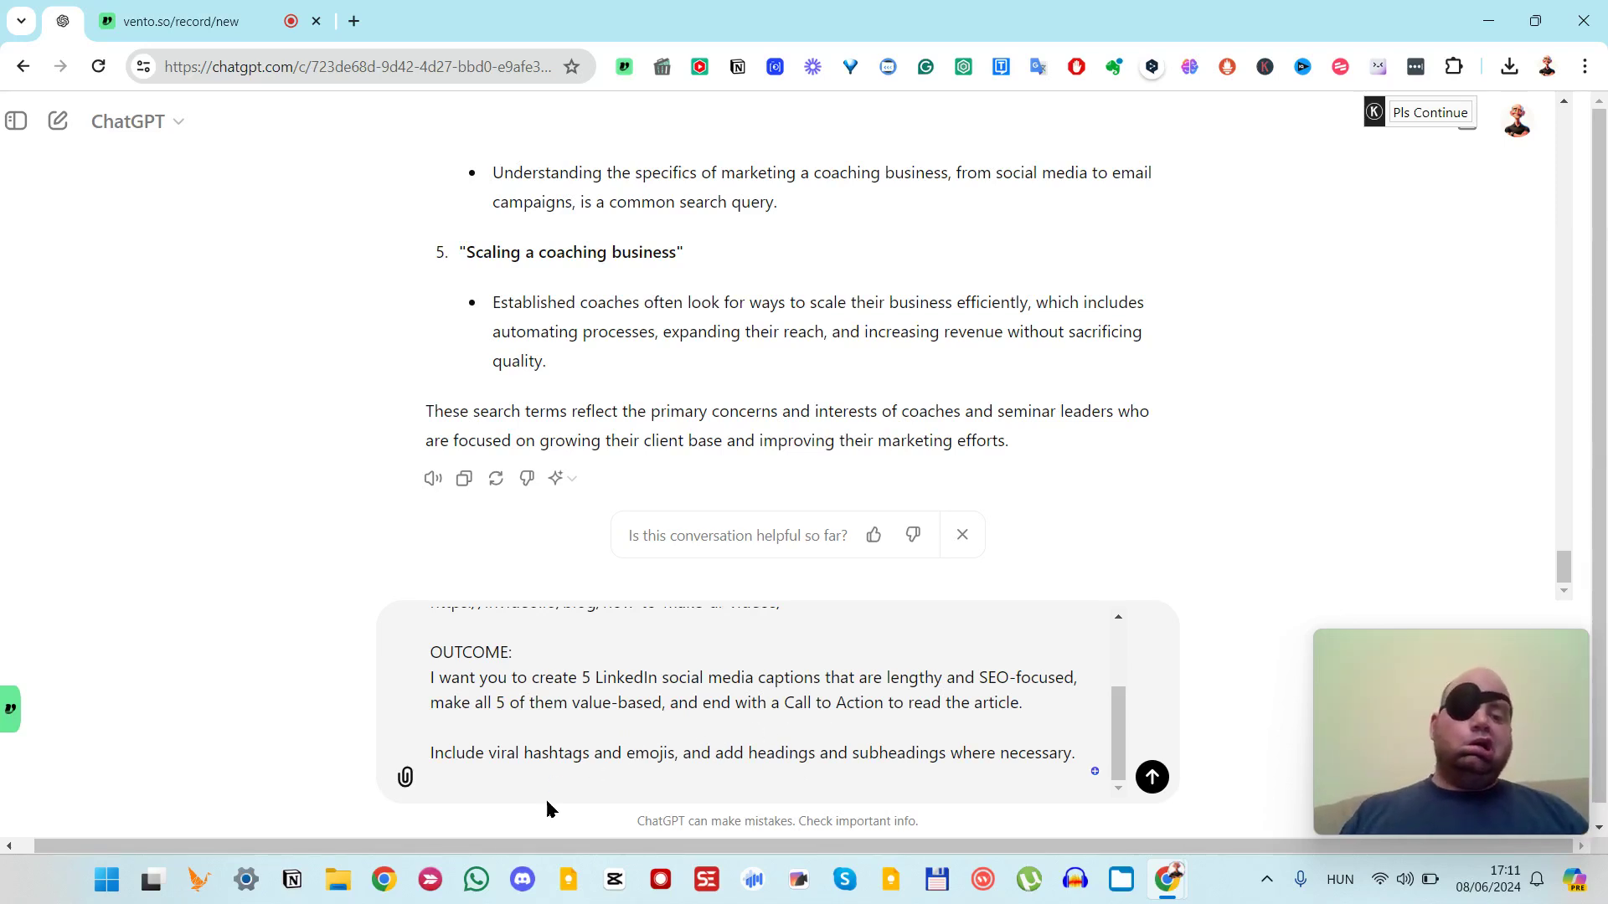
{"action": "scroll", "coordinate": [703, 748], "scroll_direction": "down", "scroll_amount": 1}
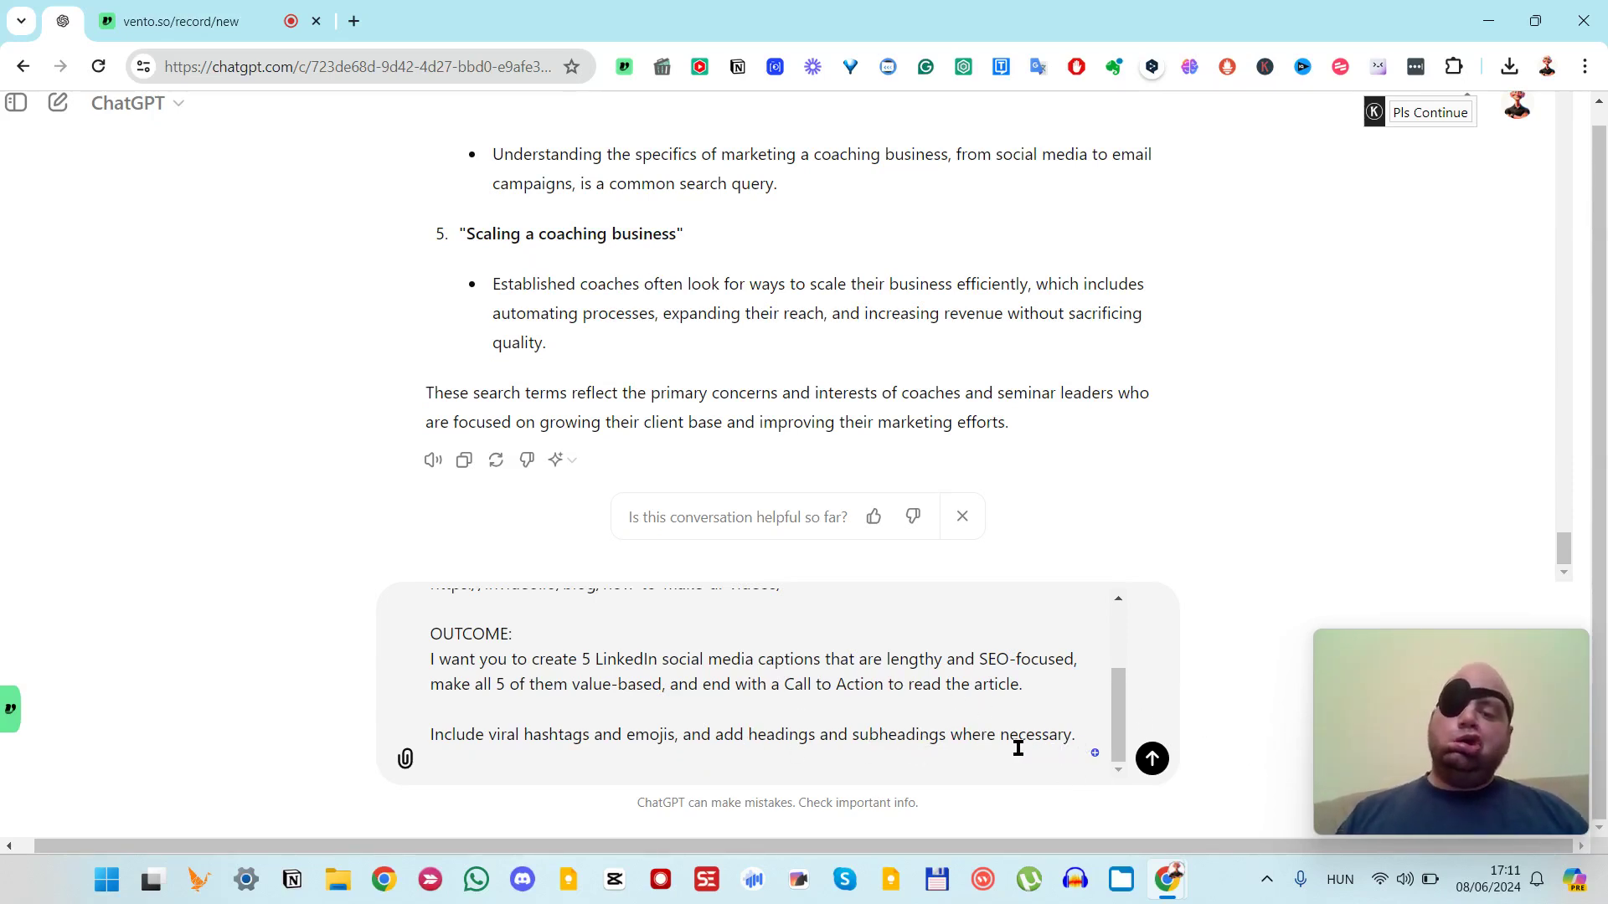
- Send the prompt and review the five generated captions down to Caption 5, 'Master the Art of Video Making with AI Innovations'
{"action": "left_click", "coordinate": [1152, 759]}
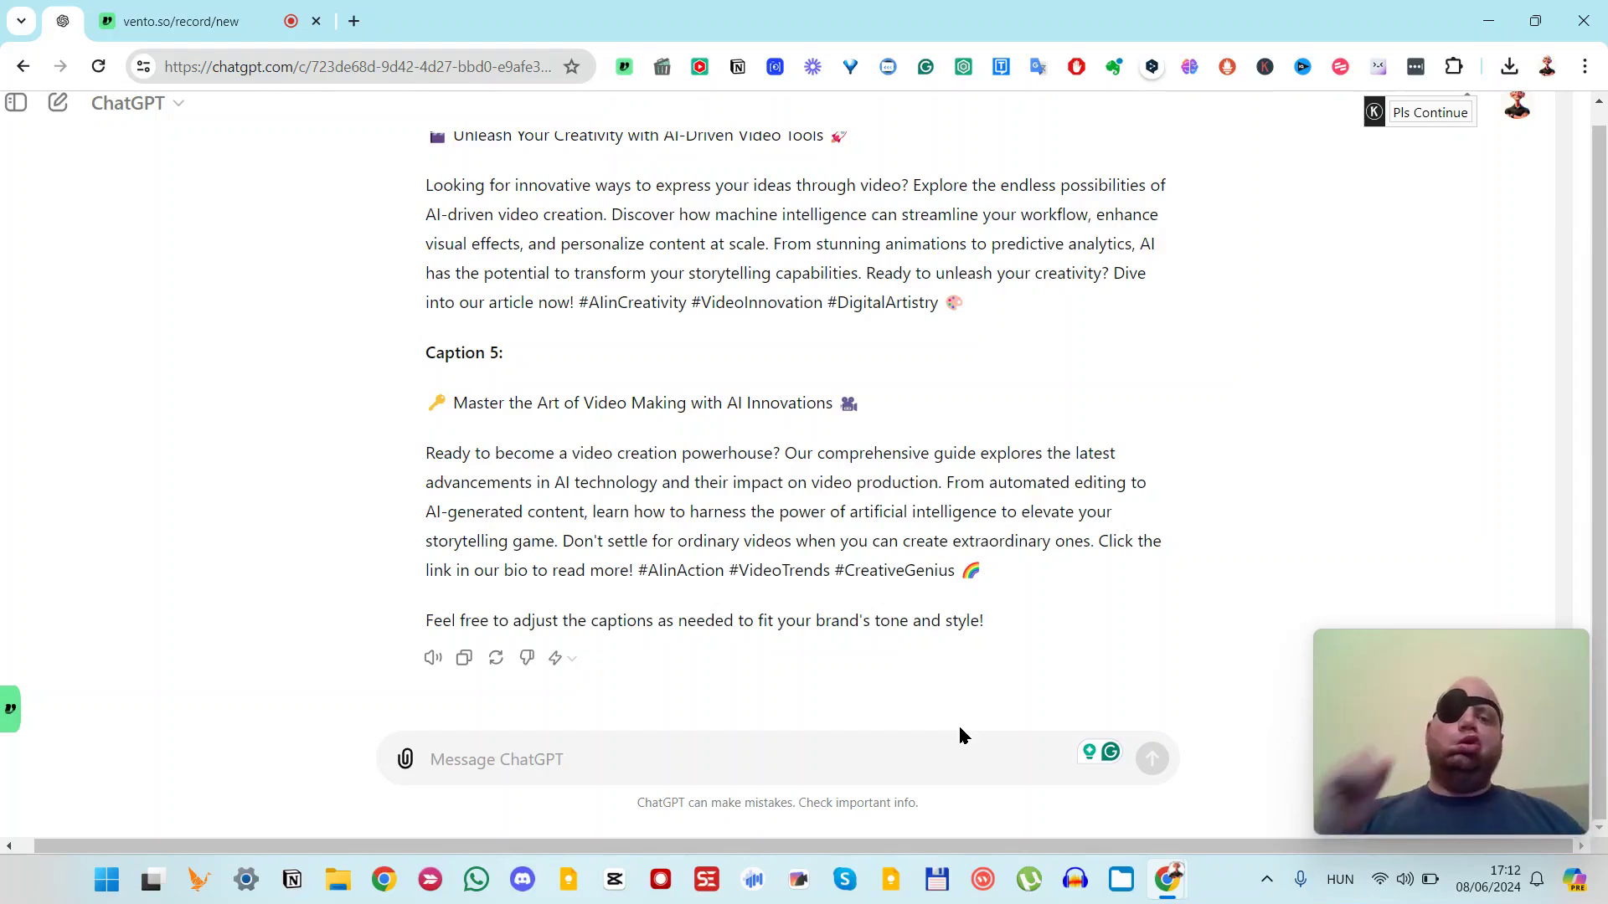
{"action": "scroll", "coordinate": [851, 376], "scroll_direction": "up", "scroll_amount": 5}
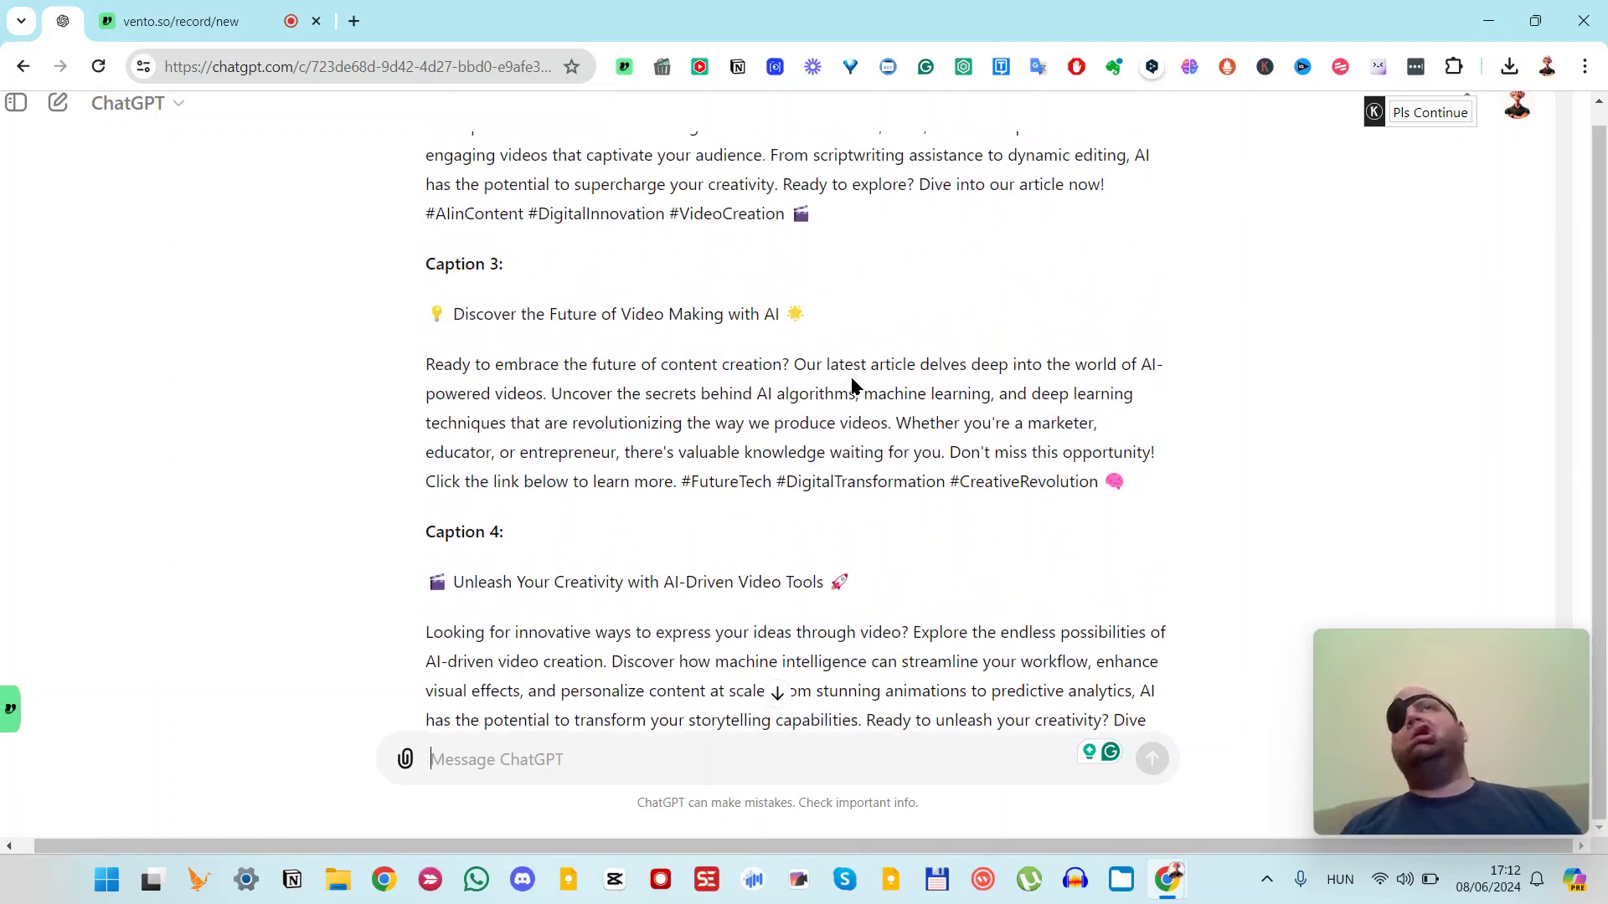
{"action": "scroll", "coordinate": [851, 385], "scroll_direction": "up", "scroll_amount": 4}
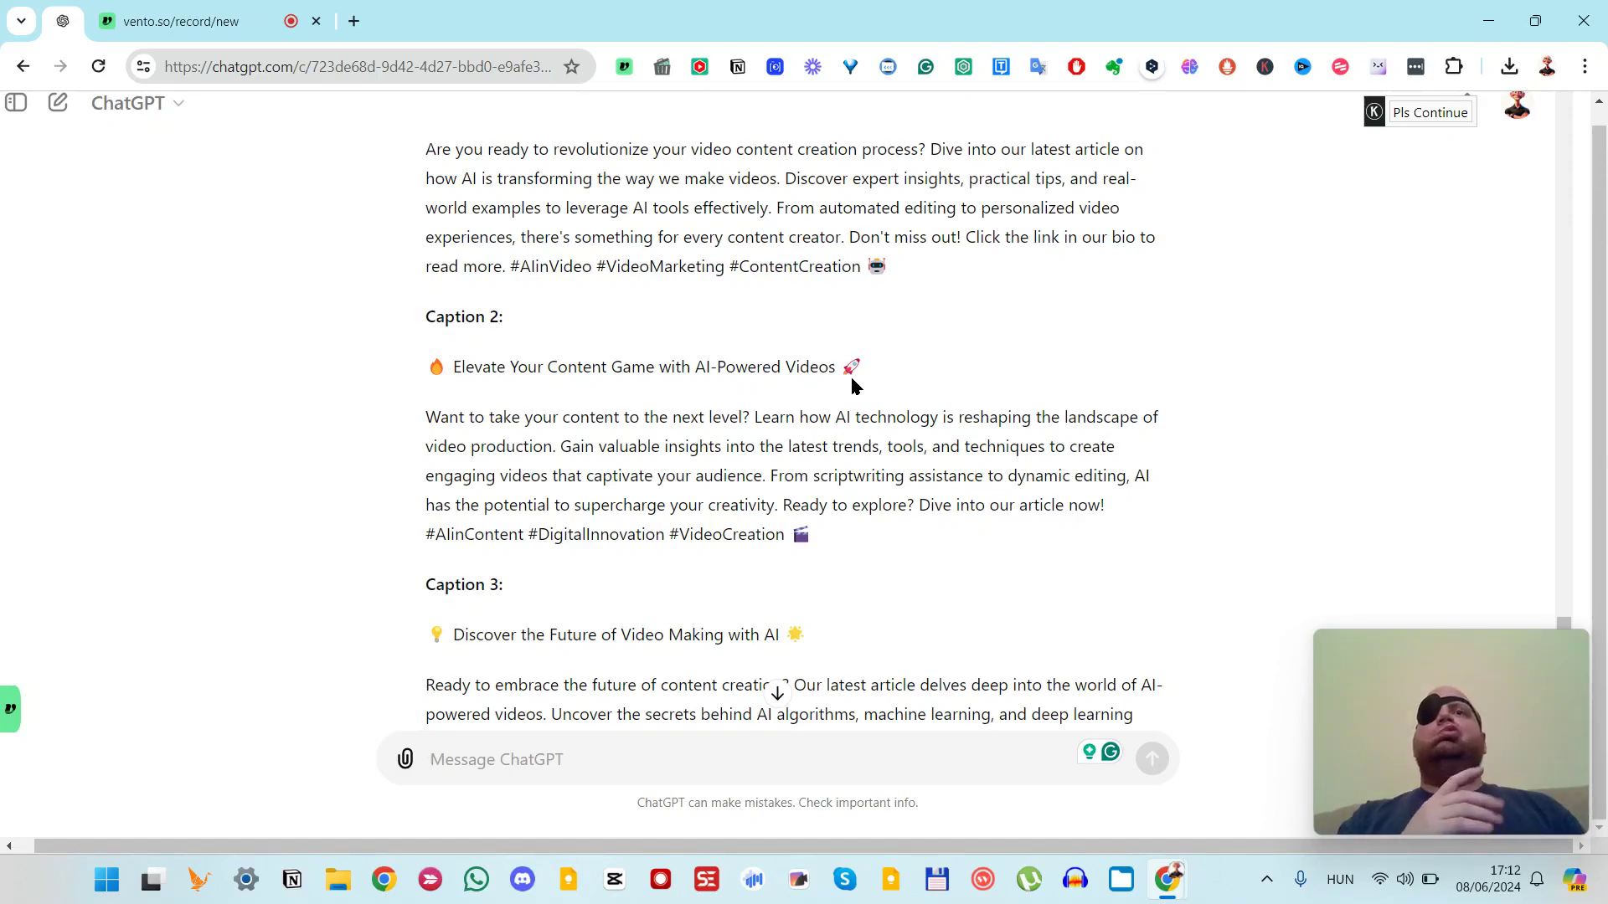
{"action": "scroll", "coordinate": [852, 385], "scroll_direction": "up", "scroll_amount": 3}
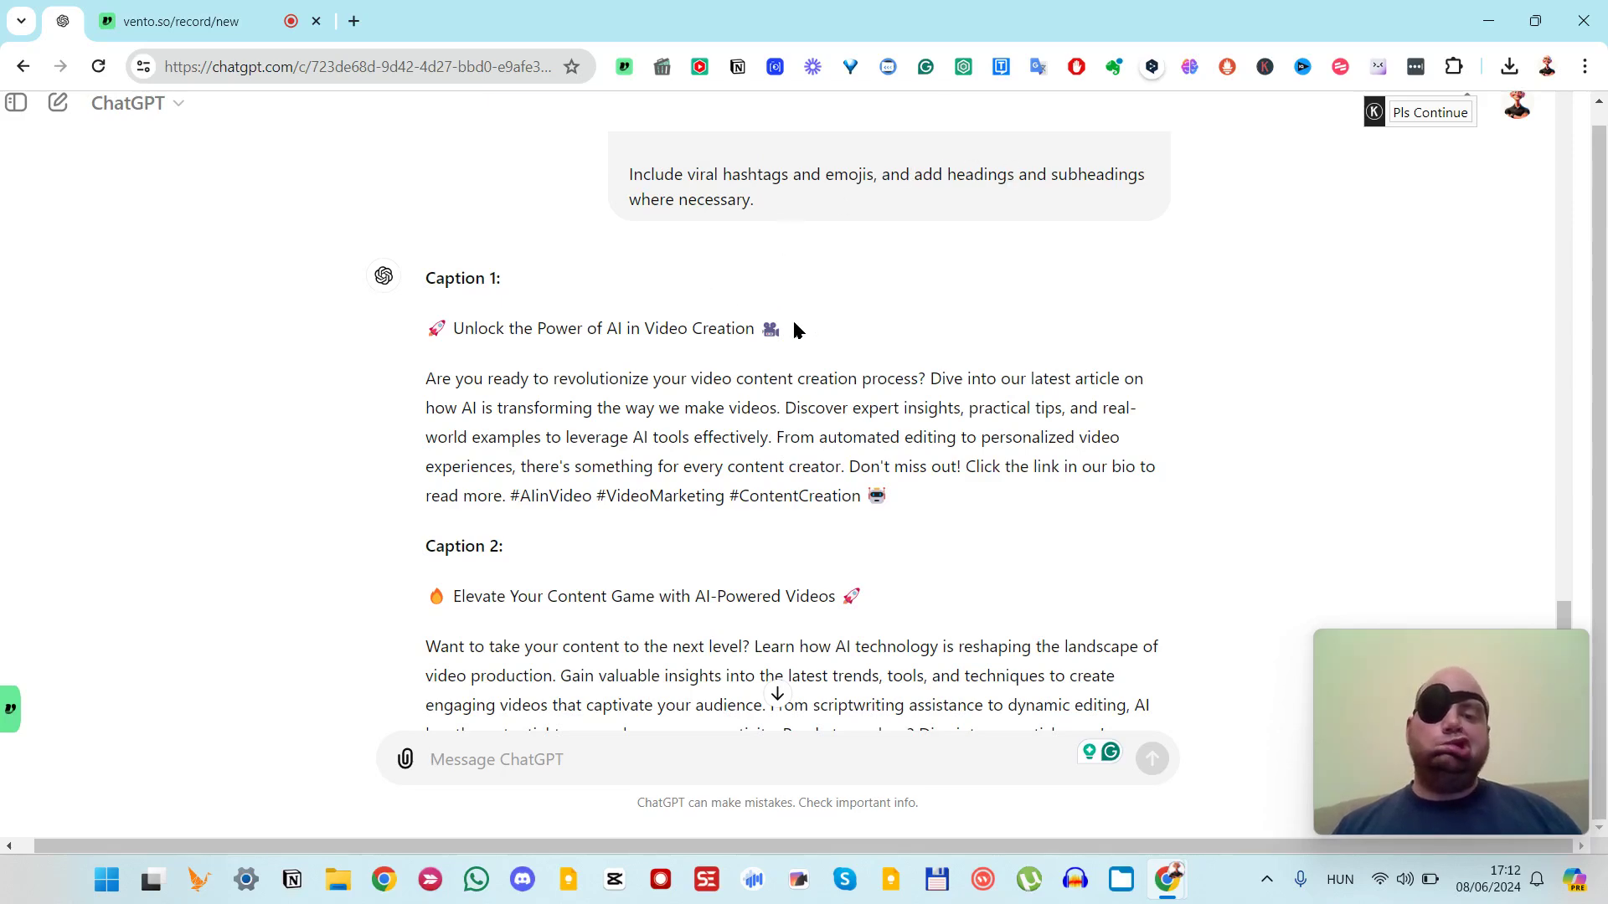
{"action": "scroll", "coordinate": [804, 362], "scroll_direction": "down", "scroll_amount": 2}
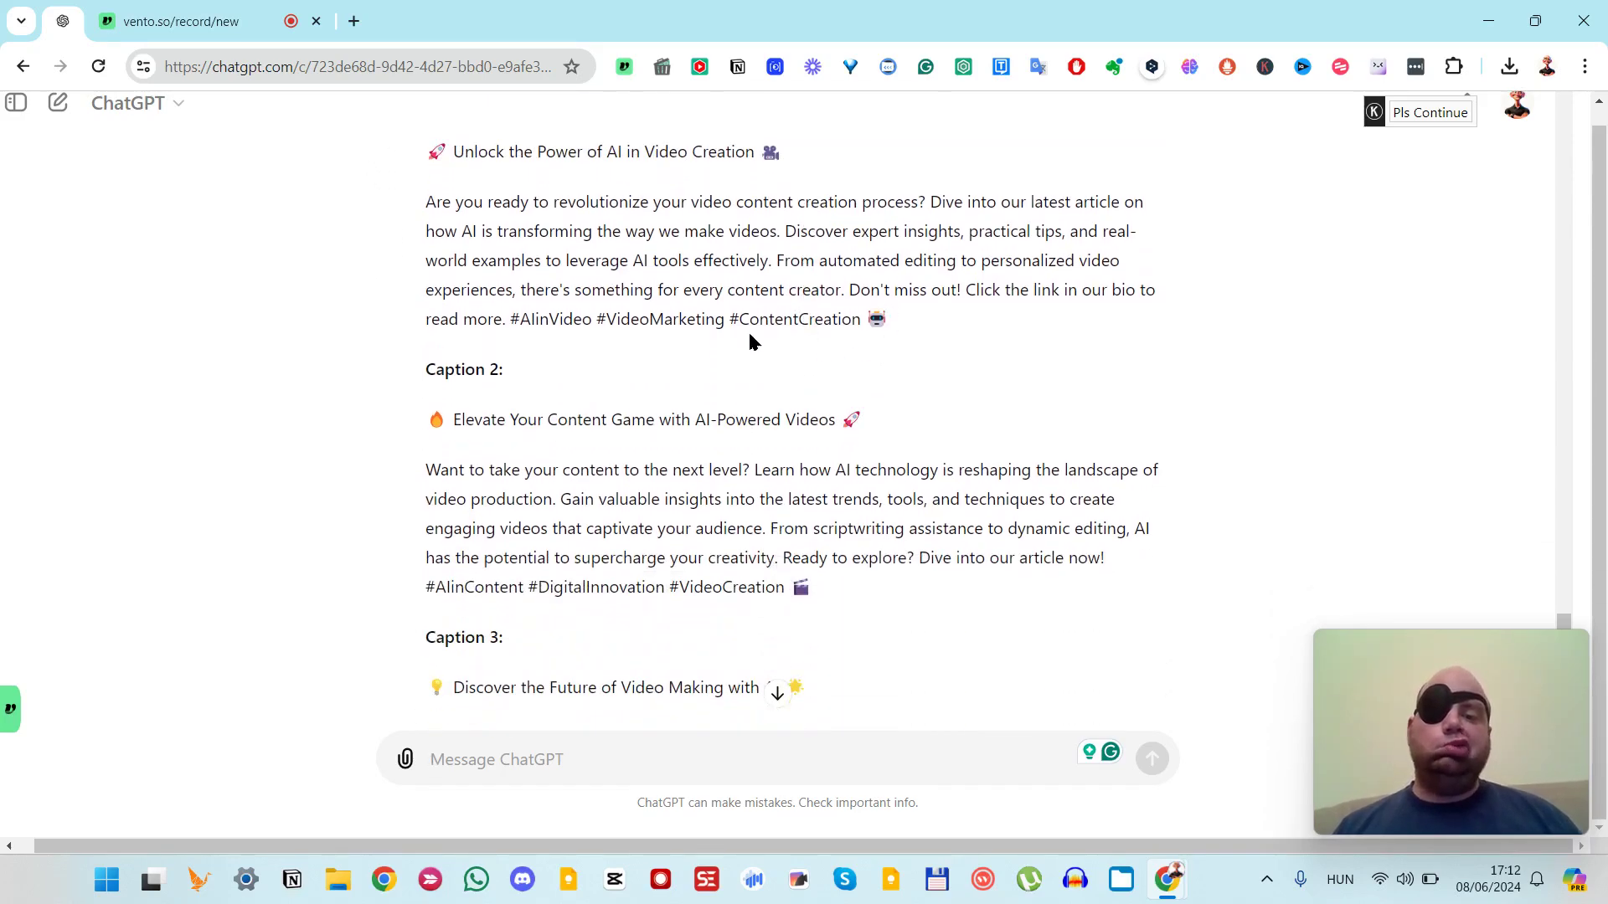
{"action": "scroll", "coordinate": [750, 339], "scroll_direction": "down", "scroll_amount": 2}
{"action": "scroll", "coordinate": [892, 306], "scroll_direction": "down", "scroll_amount": 2}
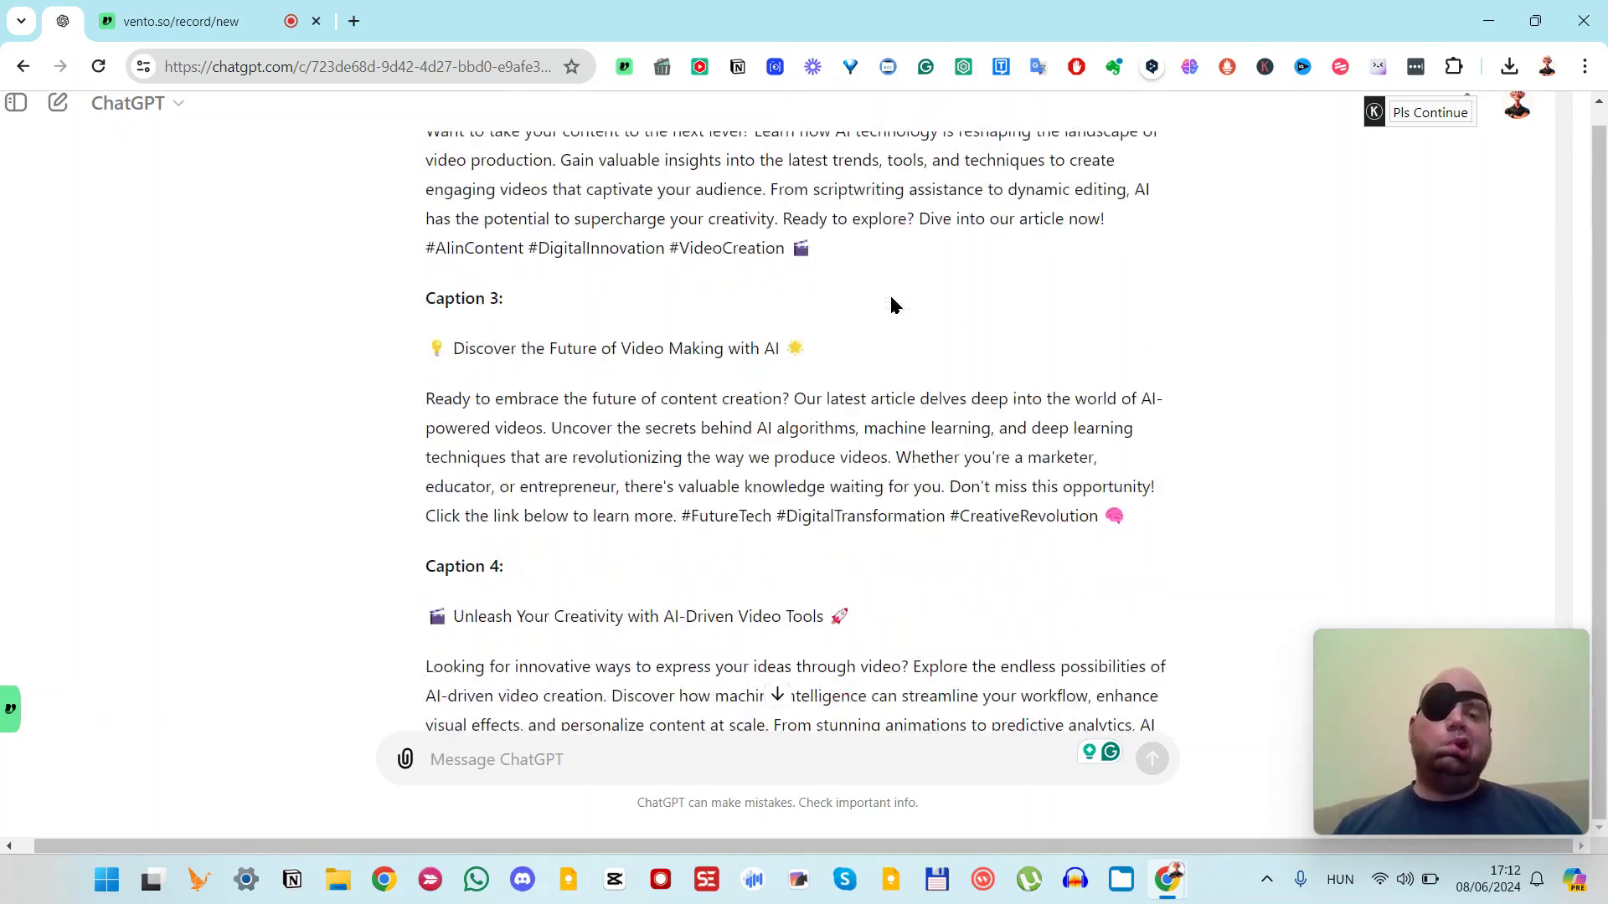
{"action": "scroll", "coordinate": [892, 305], "scroll_direction": "down", "scroll_amount": 2}
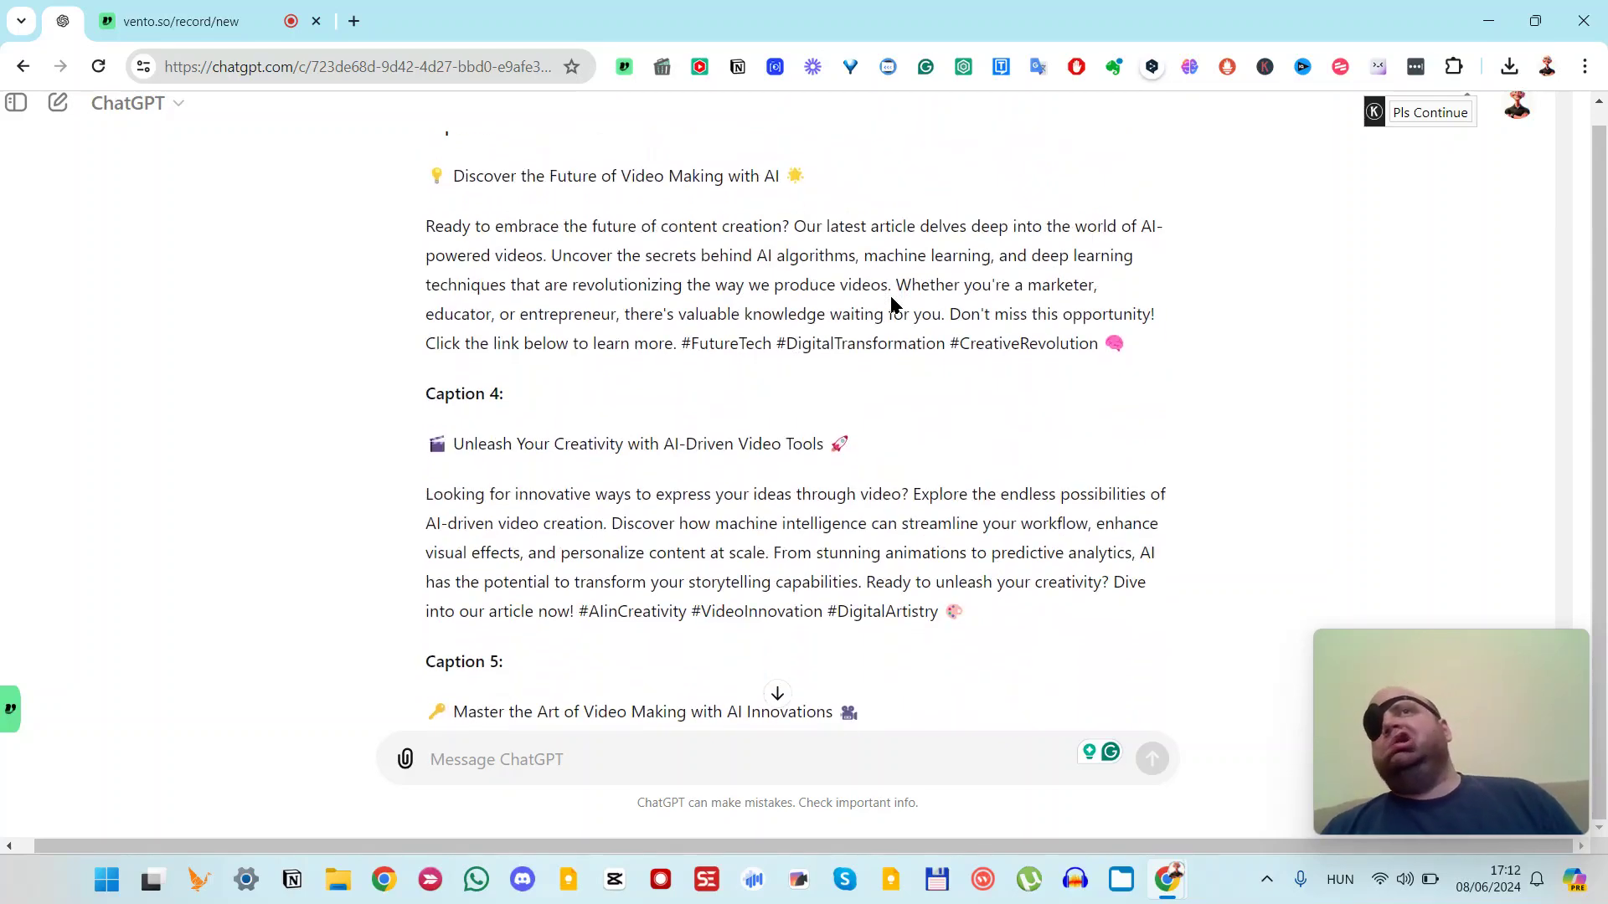
{"action": "scroll", "coordinate": [892, 306], "scroll_direction": "down", "scroll_amount": 3}
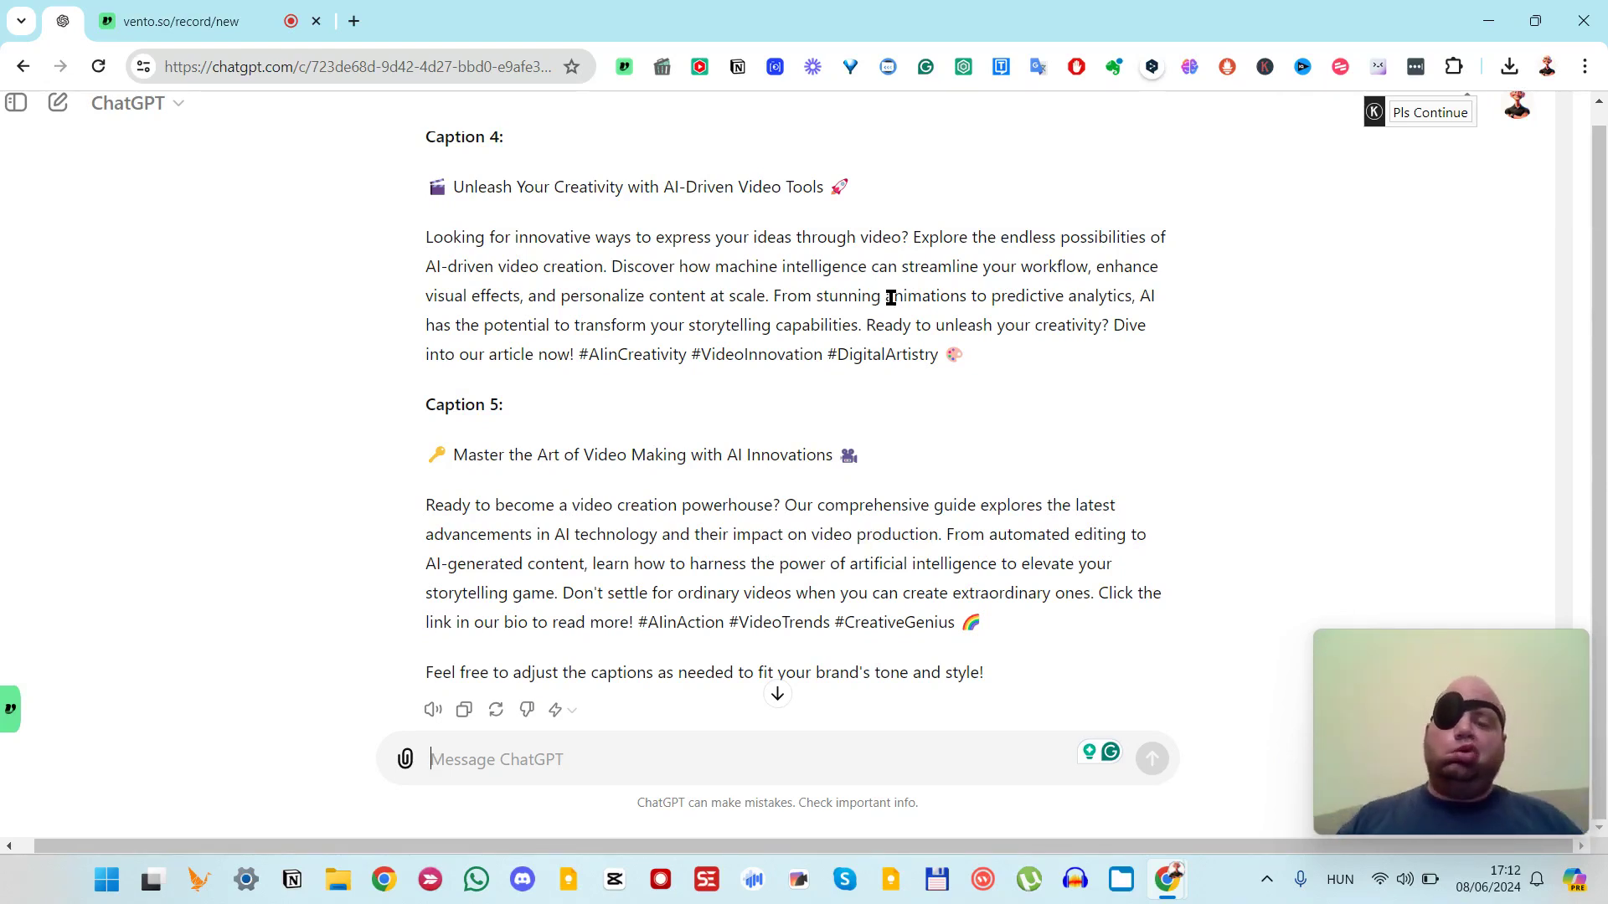
{"action": "scroll", "coordinate": [891, 297], "scroll_direction": "down", "scroll_amount": 1}
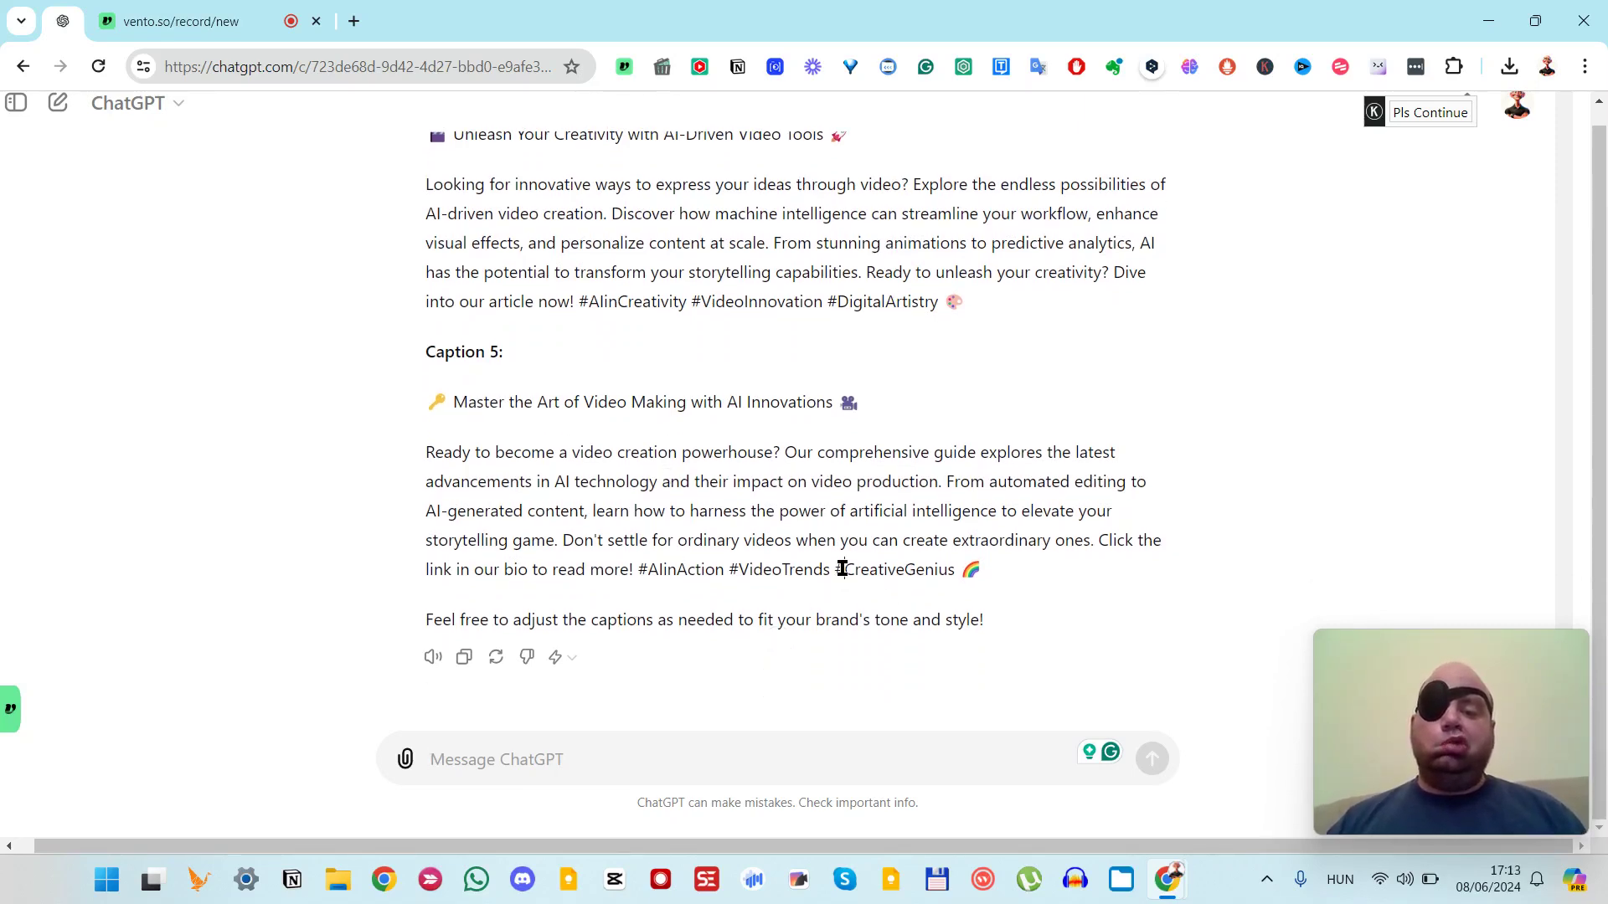
{"action": "mouse_move", "coordinate": [842, 569]}
{"action": "left_mouse_down"}
{"action": "mouse_move", "coordinate": [921, 570]}
{"action": "mouse_move", "coordinate": [835, 570]}
{"action": "left_mouse_up"}
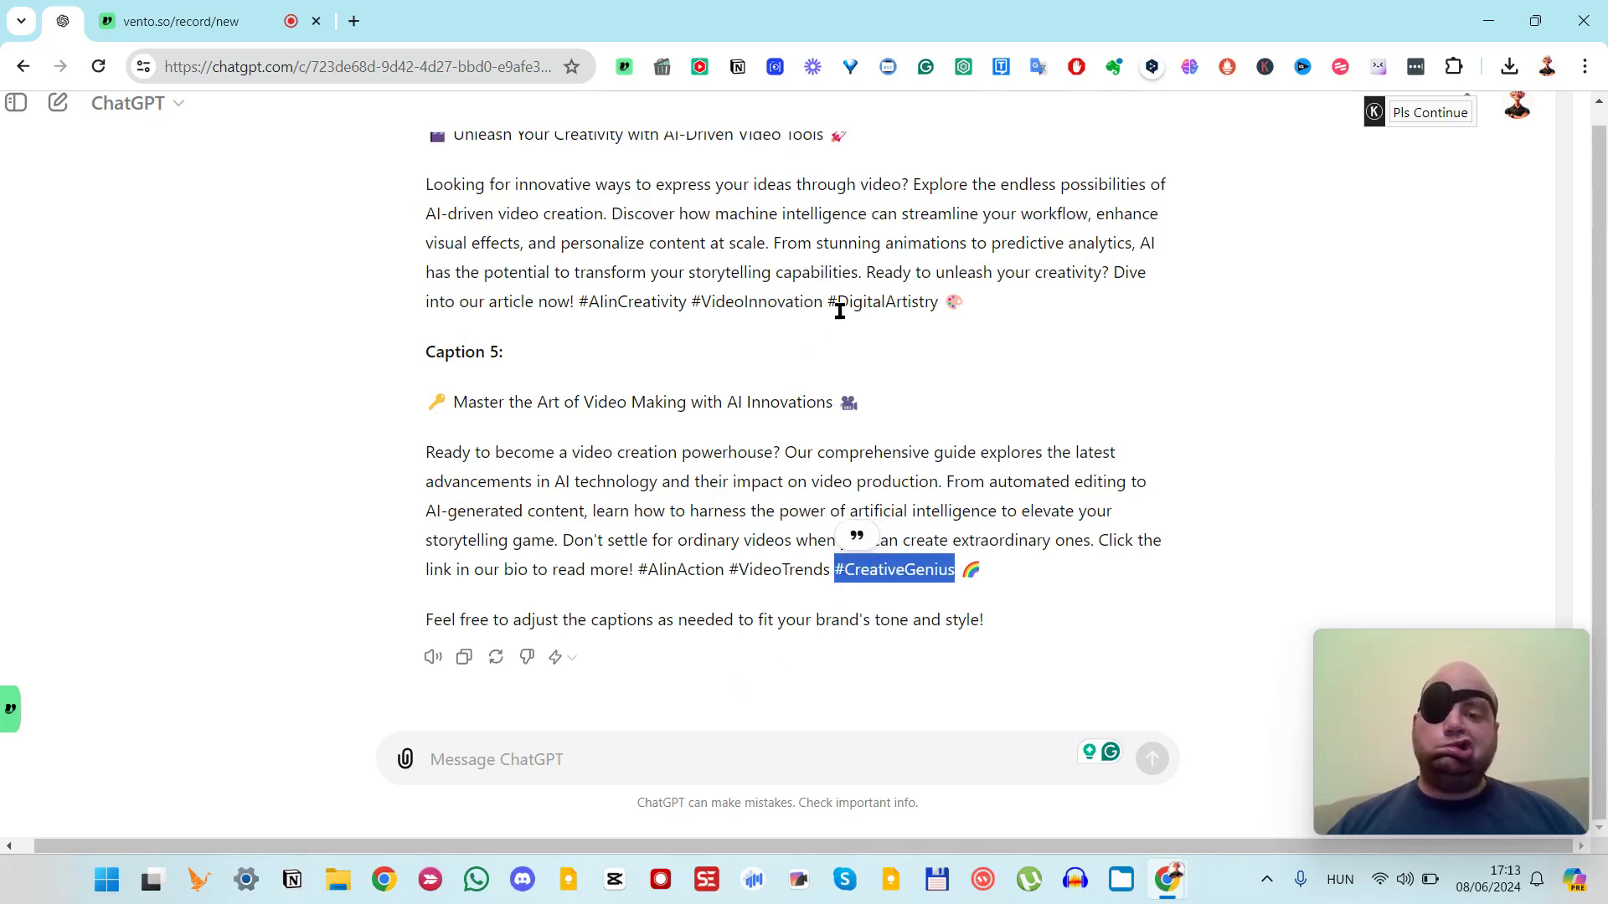
{"action": "left_click_drag", "start_coordinate": [837, 302], "coordinate": [938, 302]}
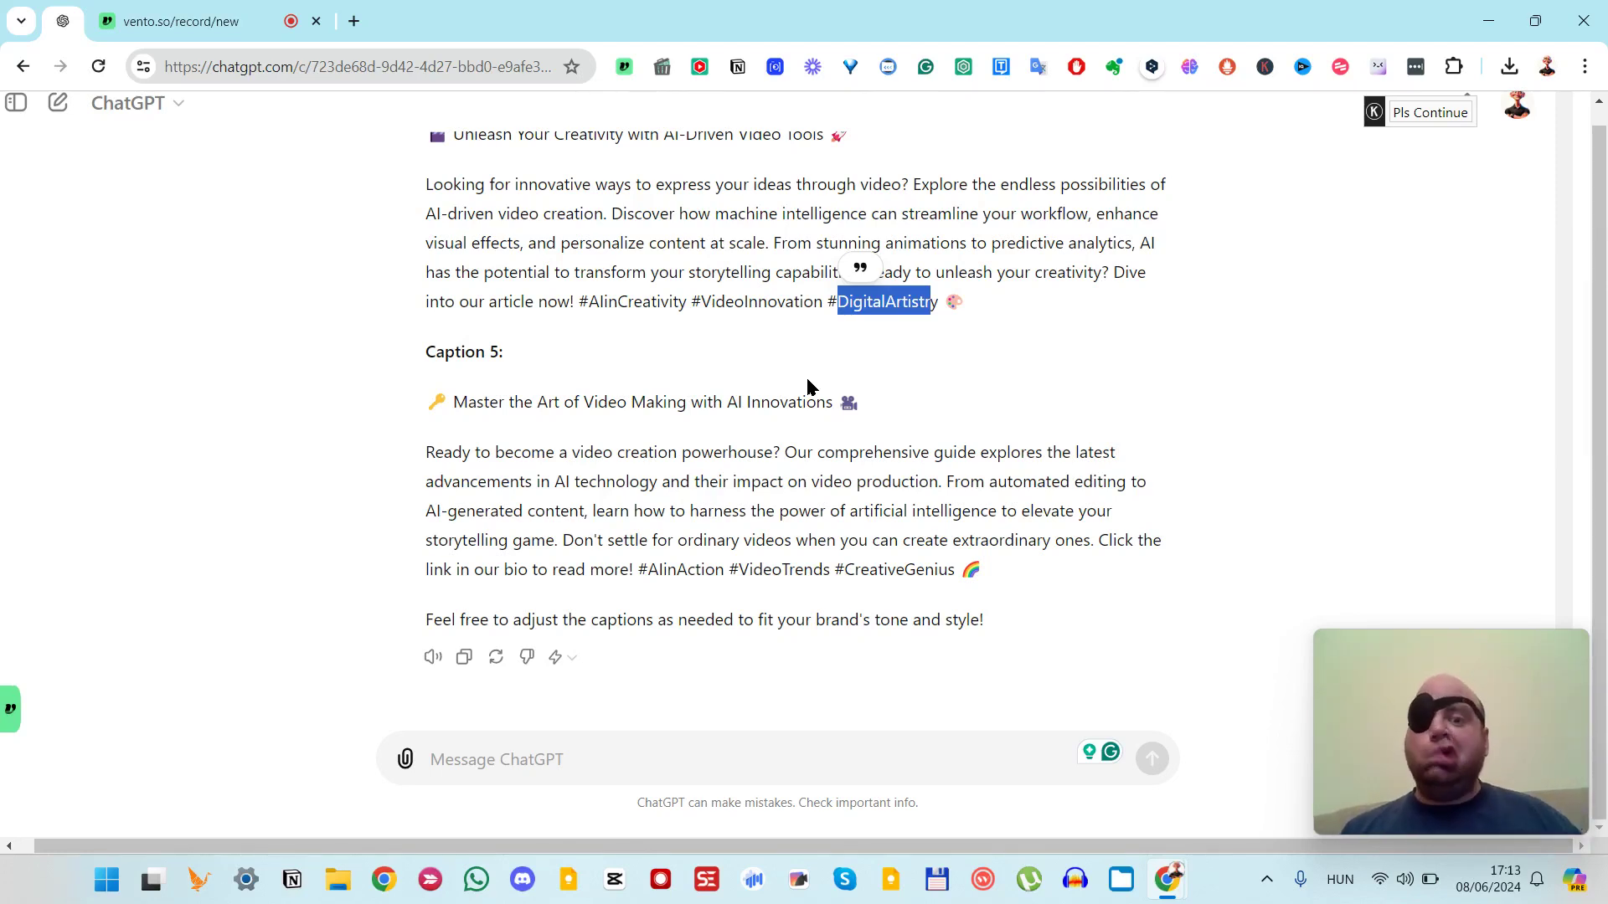
{"action": "scroll", "coordinate": [598, 215], "scroll_direction": "up", "scroll_amount": 7}
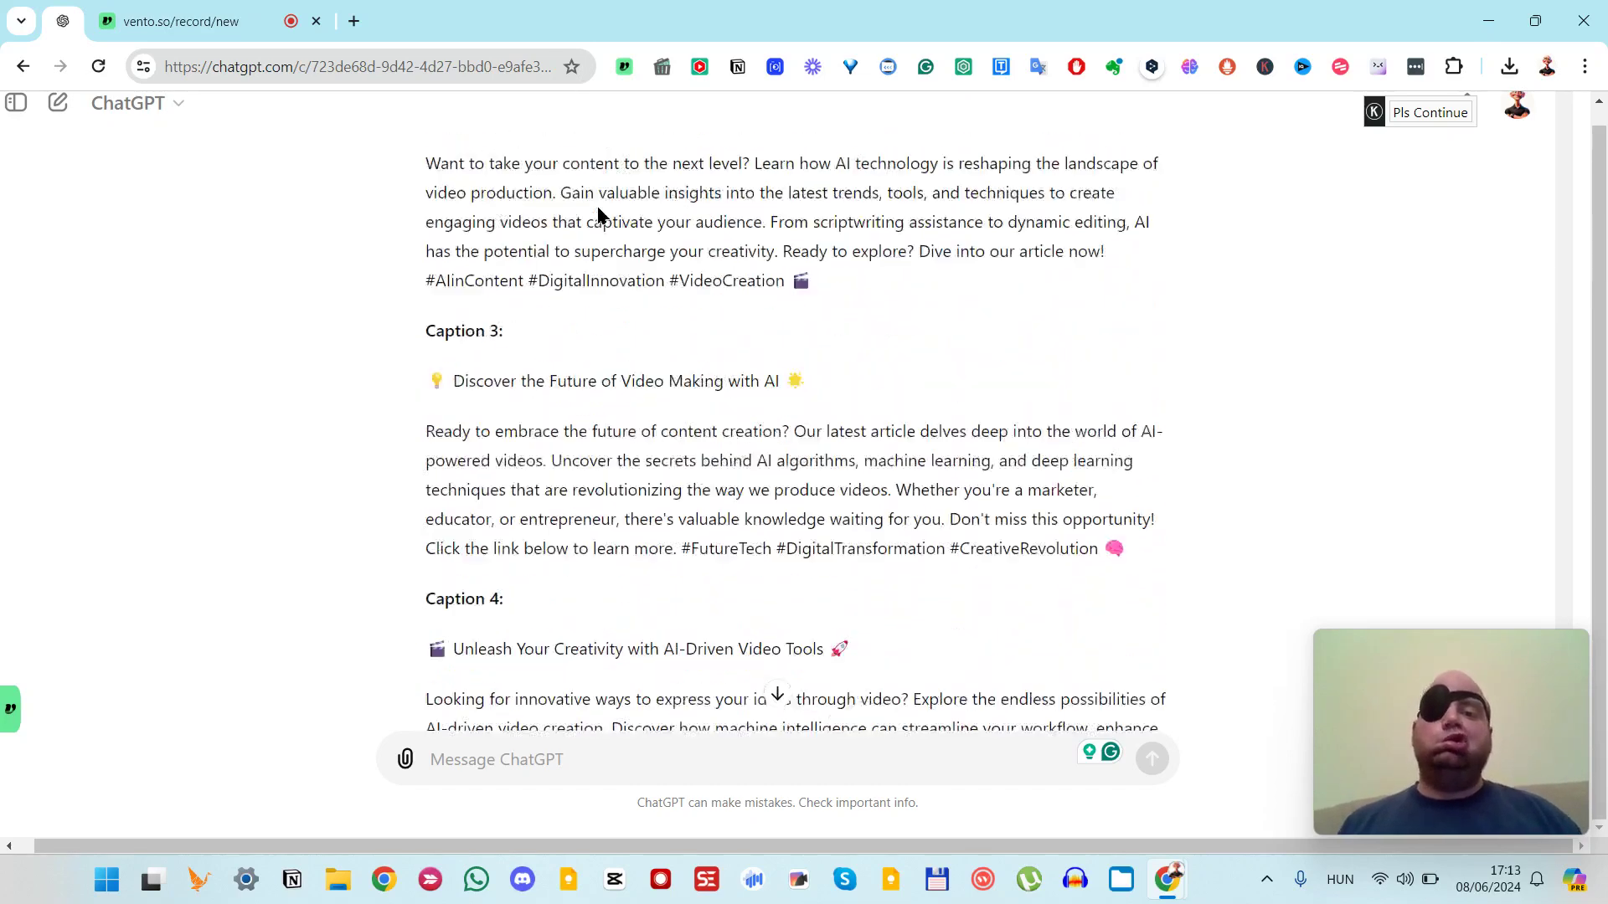
{"action": "left_click_drag", "start_coordinate": [864, 238], "coordinate": [841, 240]}
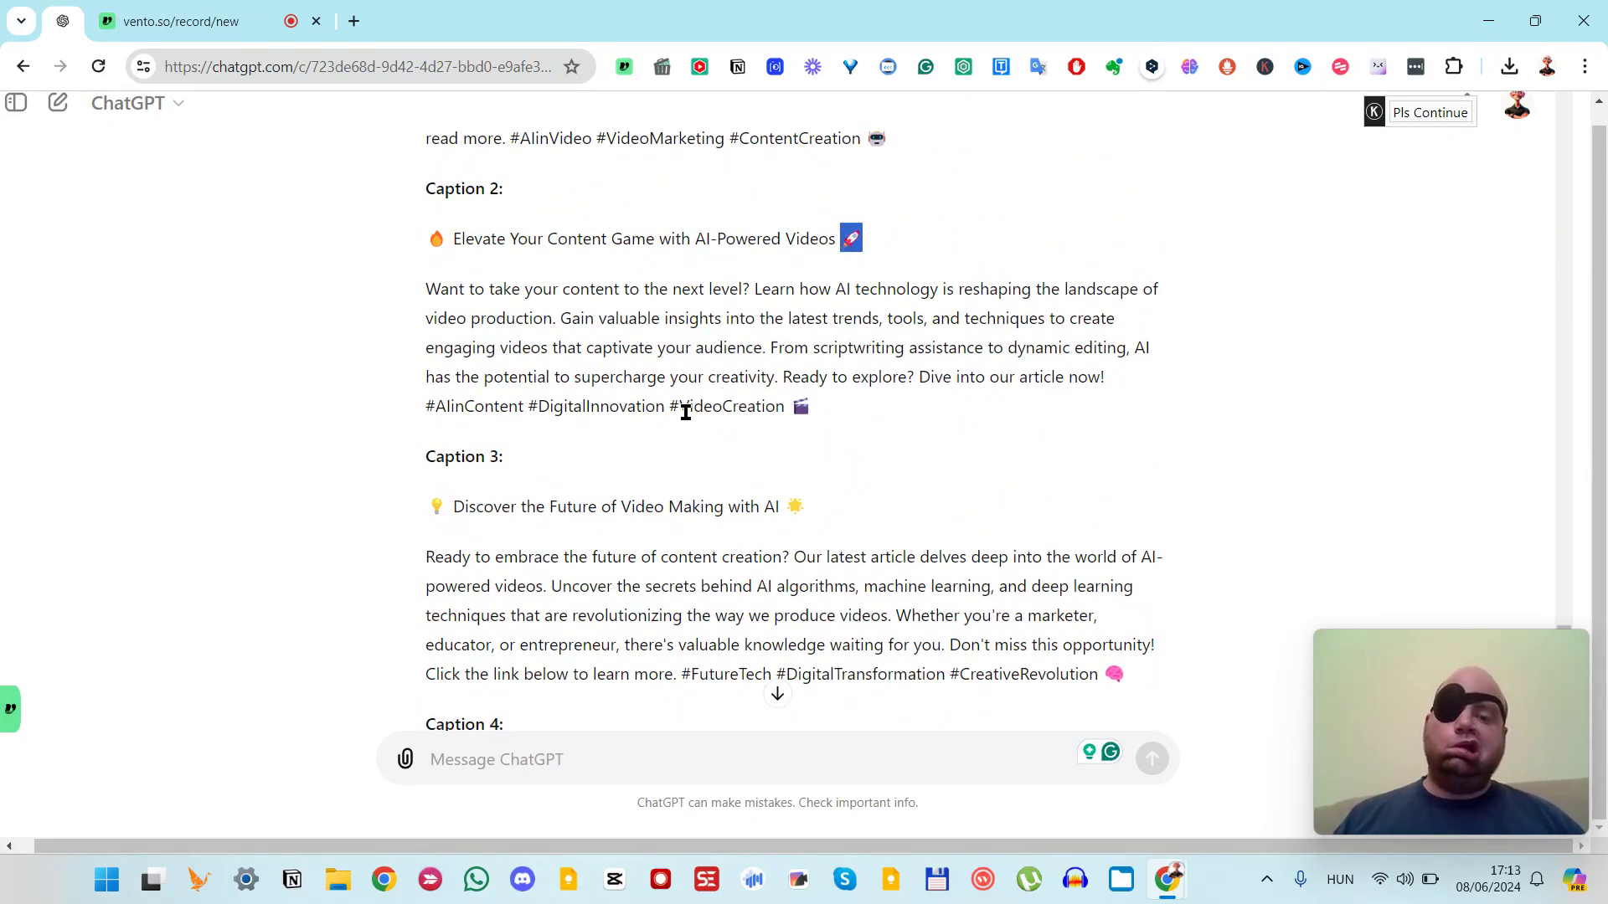
{"action": "scroll", "coordinate": [641, 372], "scroll_direction": "up", "scroll_amount": 1}
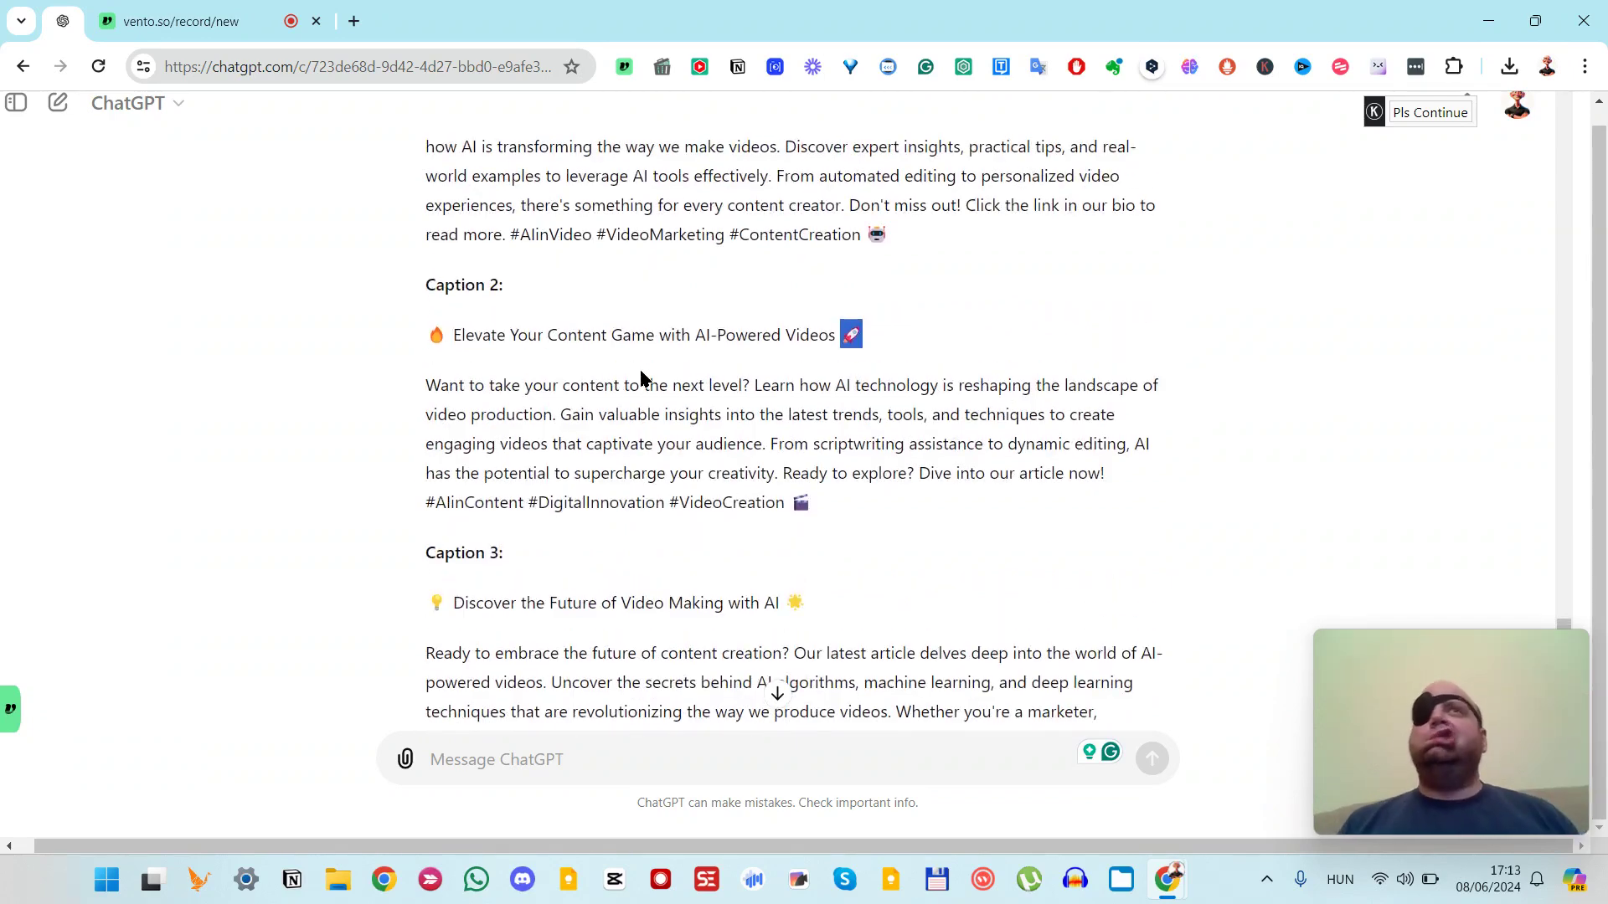
{"action": "scroll", "coordinate": [641, 377], "scroll_direction": "down", "scroll_amount": 8}
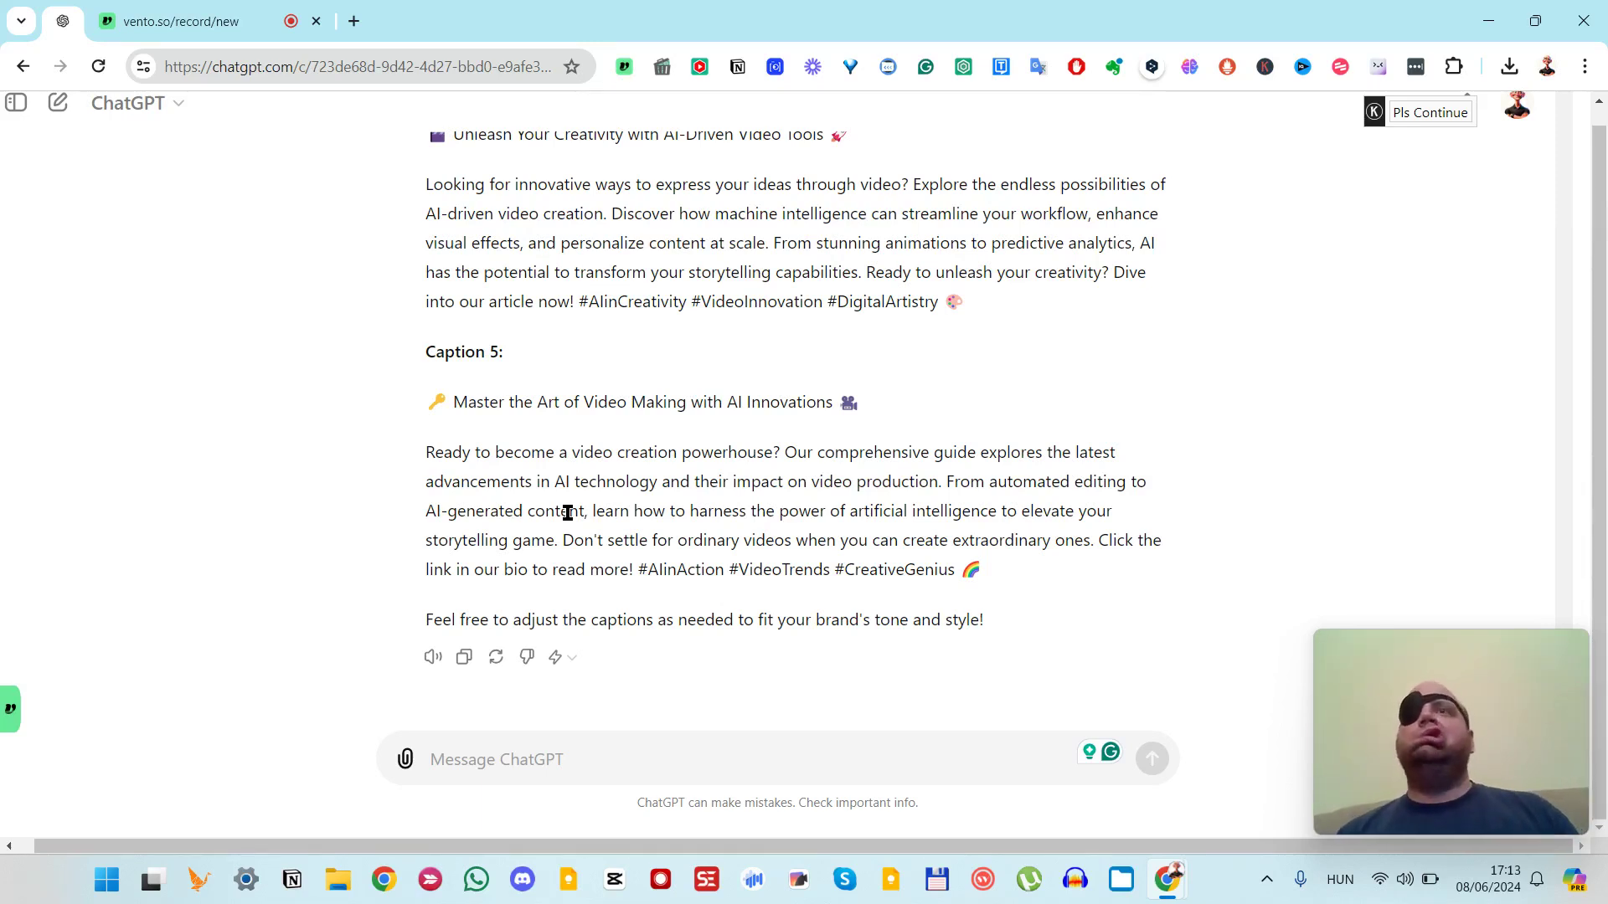
{"action": "scroll", "coordinate": [568, 513], "scroll_direction": "up", "scroll_amount": 8}
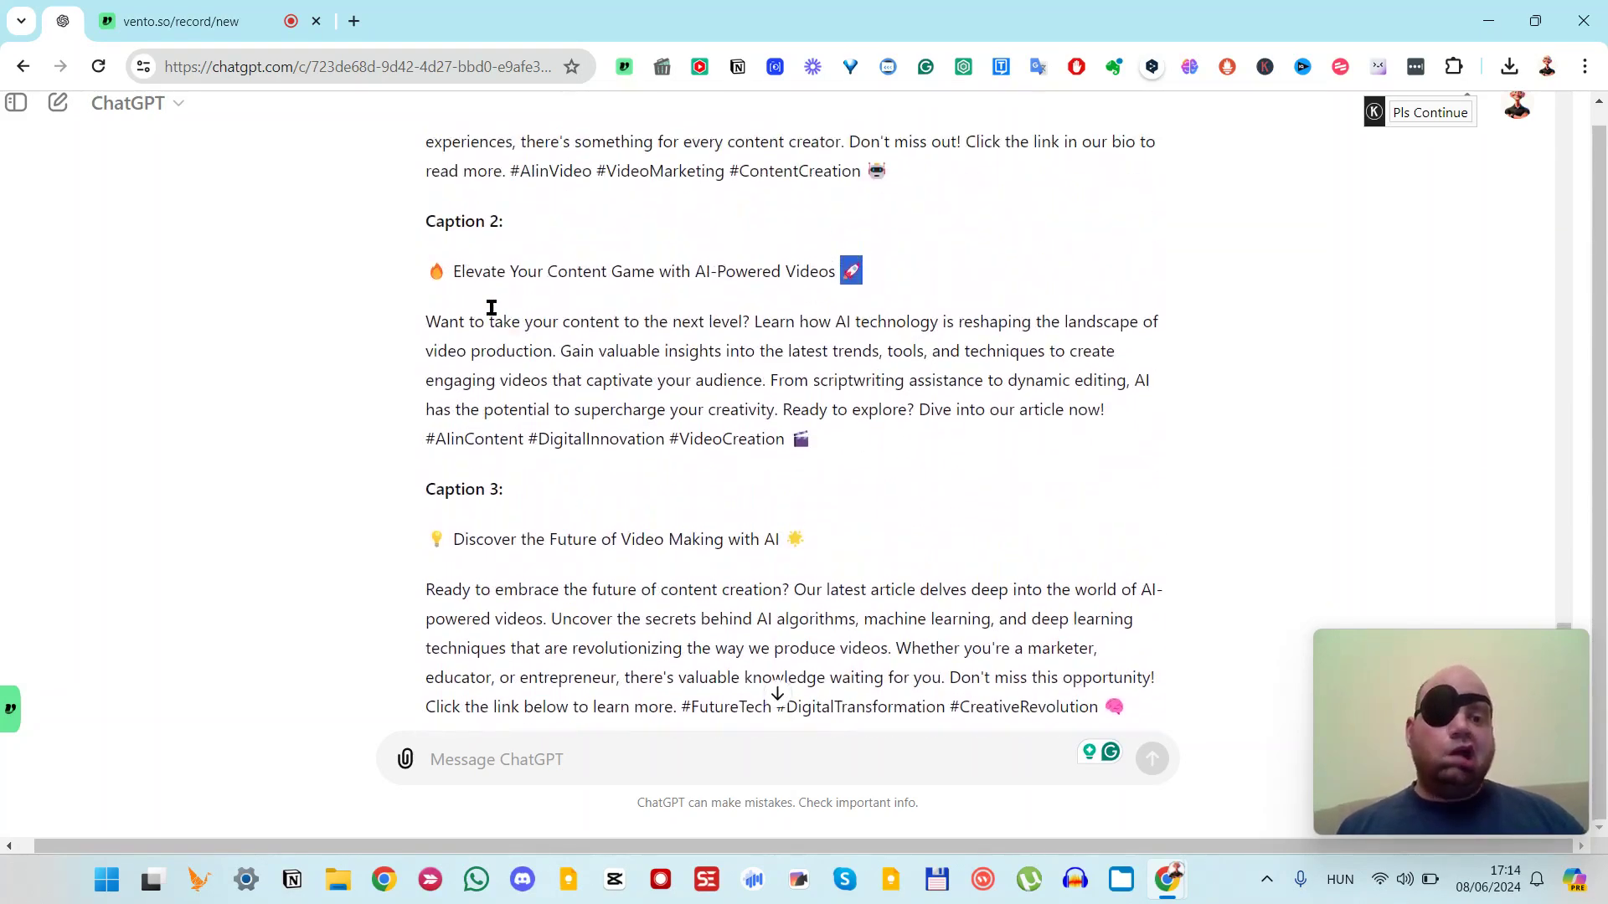
{"action": "left_click_drag", "start_coordinate": [438, 317], "coordinate": [609, 314]}
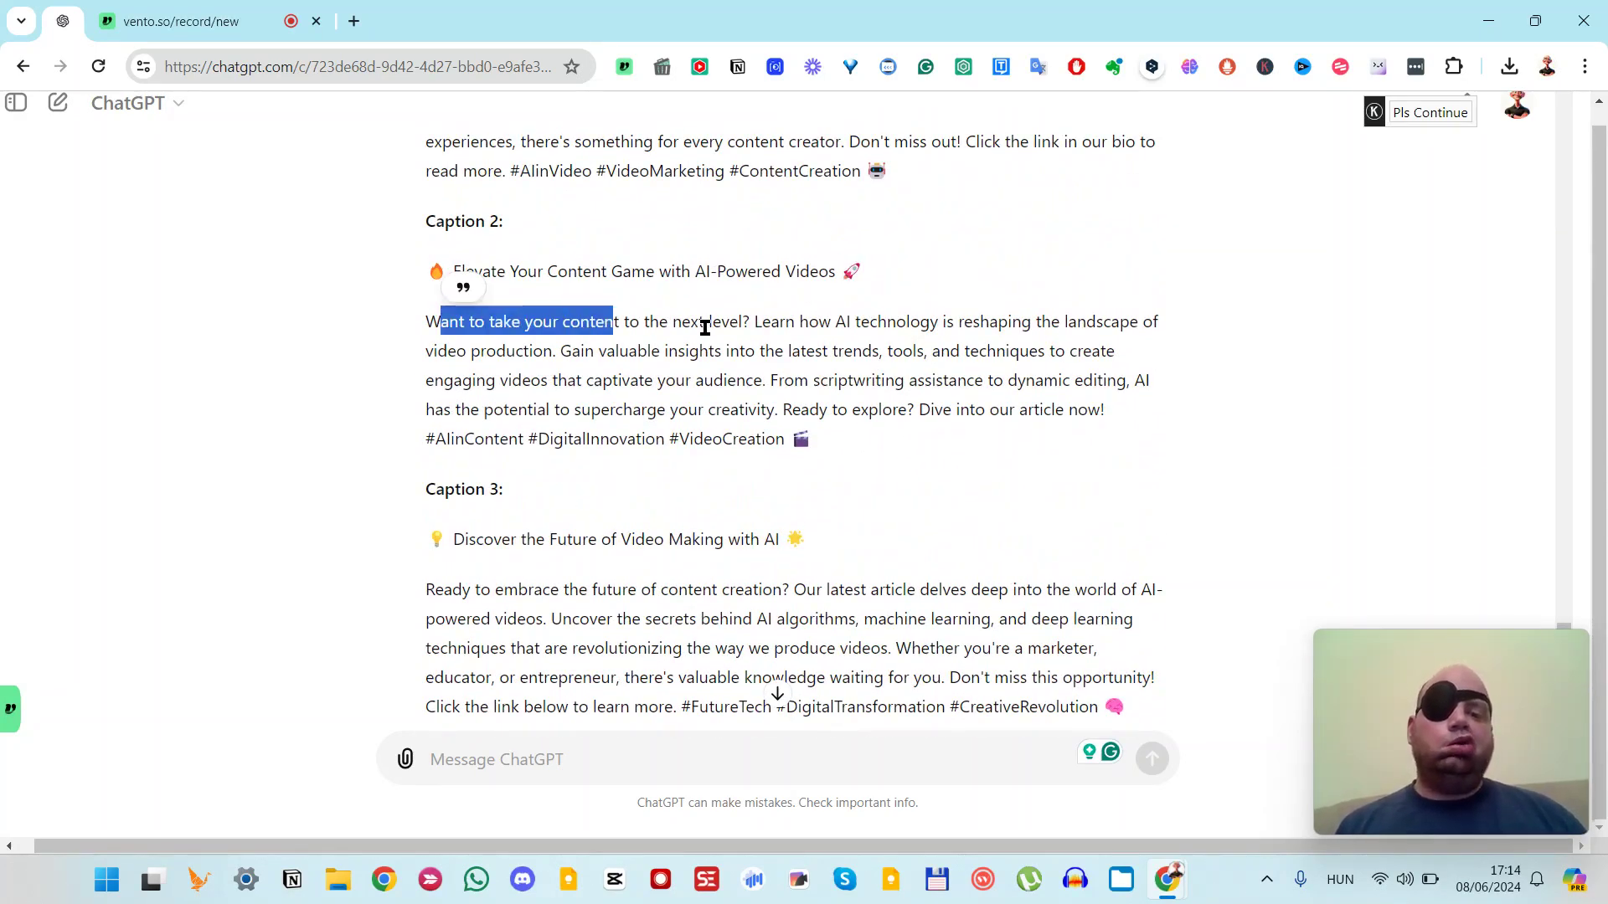